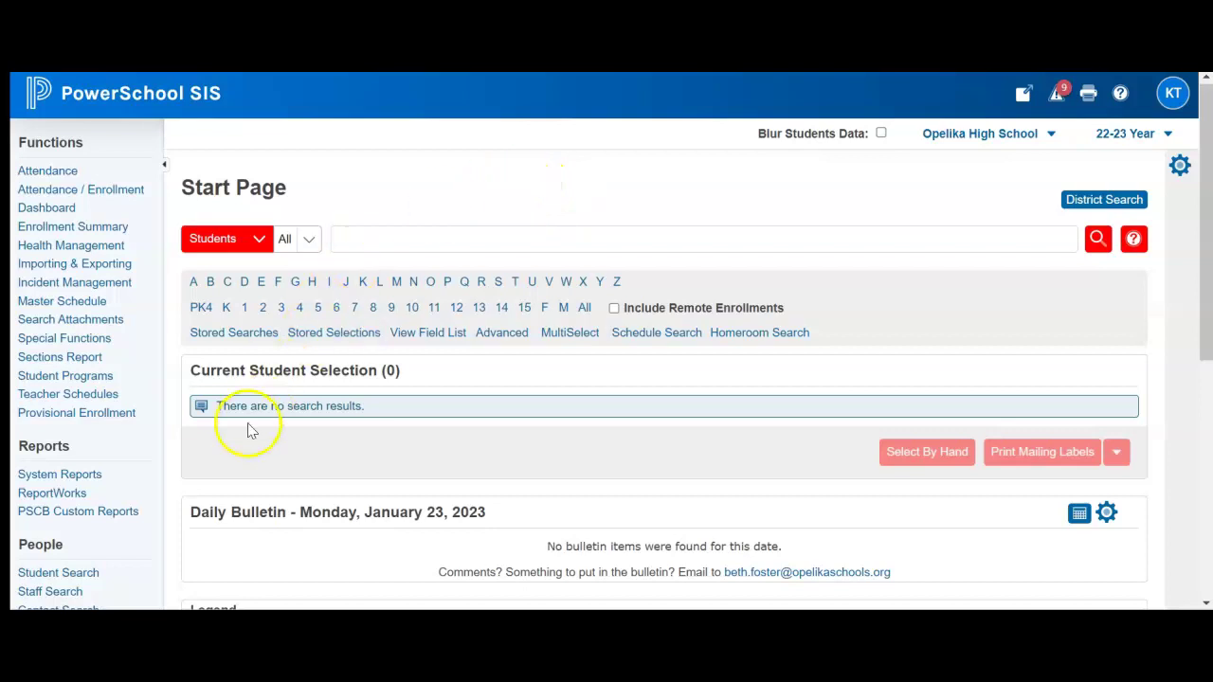
# - Open PowerScheduler from the start page and go to its course catalogs
pyautogui.scroll(-4, 157, 441)
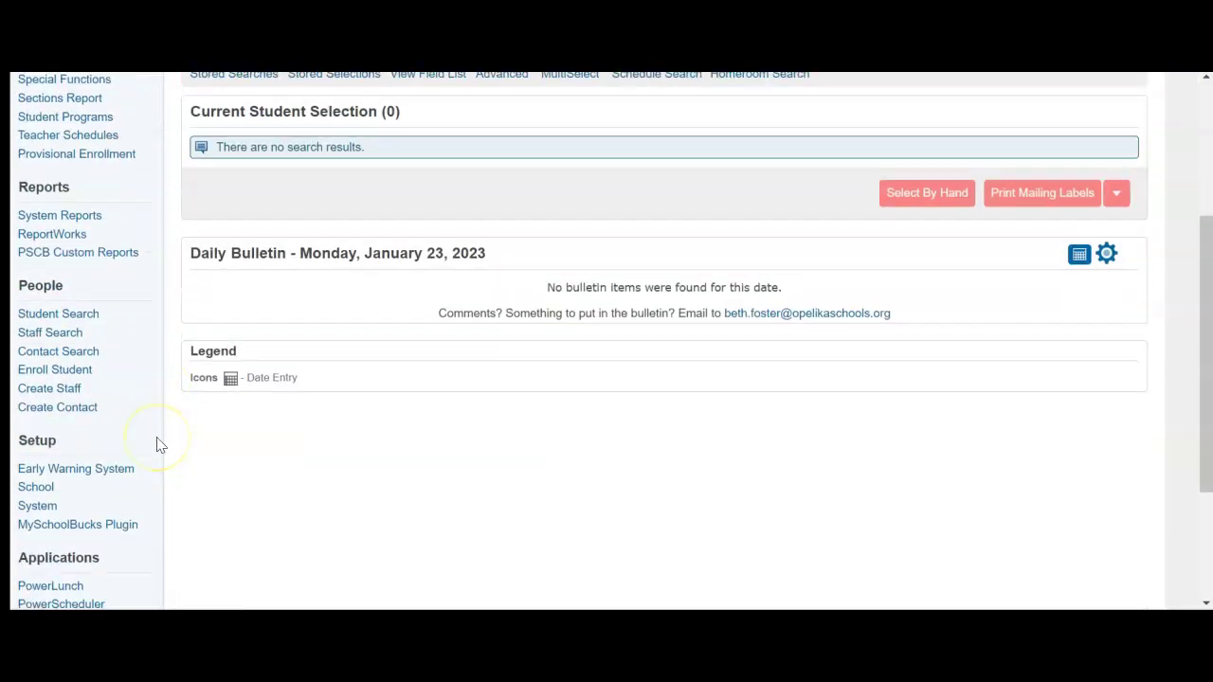
pyautogui.scroll(-1, 158, 442)
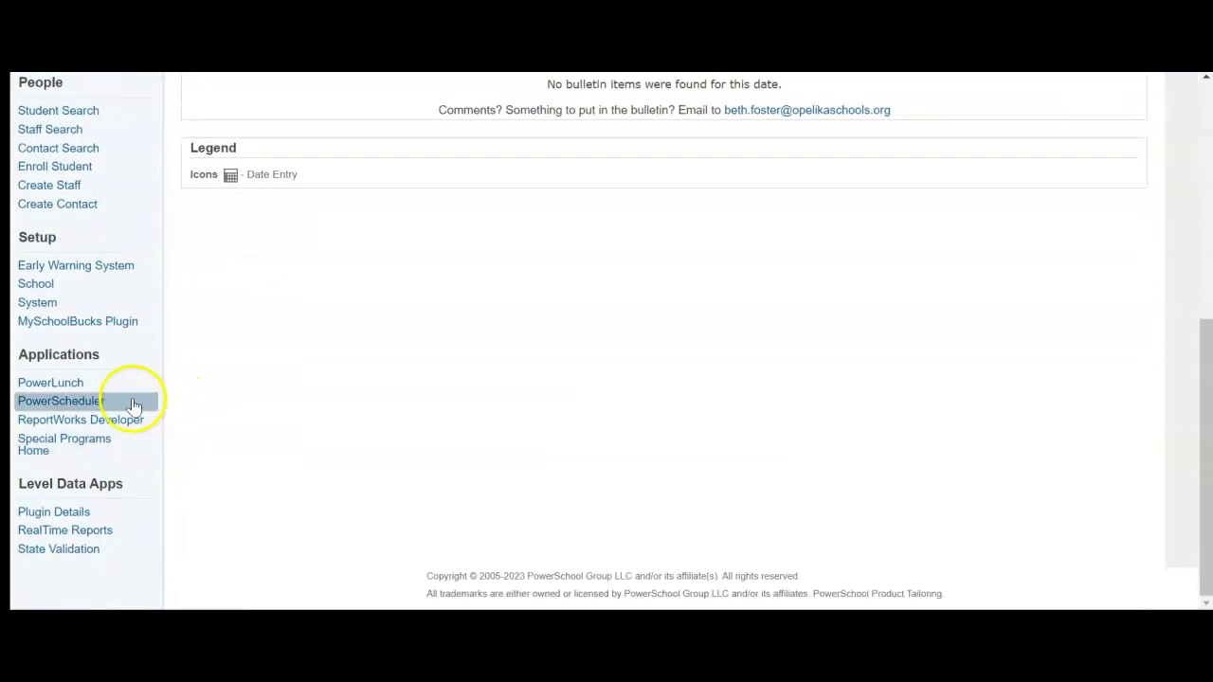
pyautogui.click(133, 404)
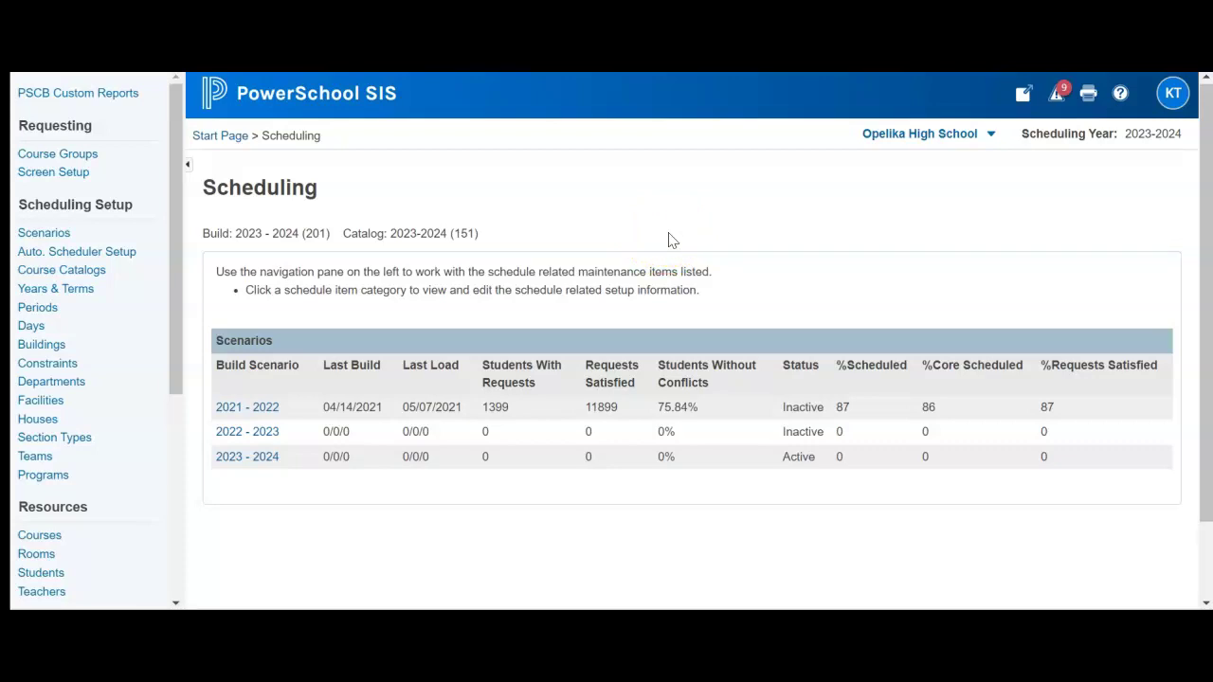
pyautogui.click(134, 277)
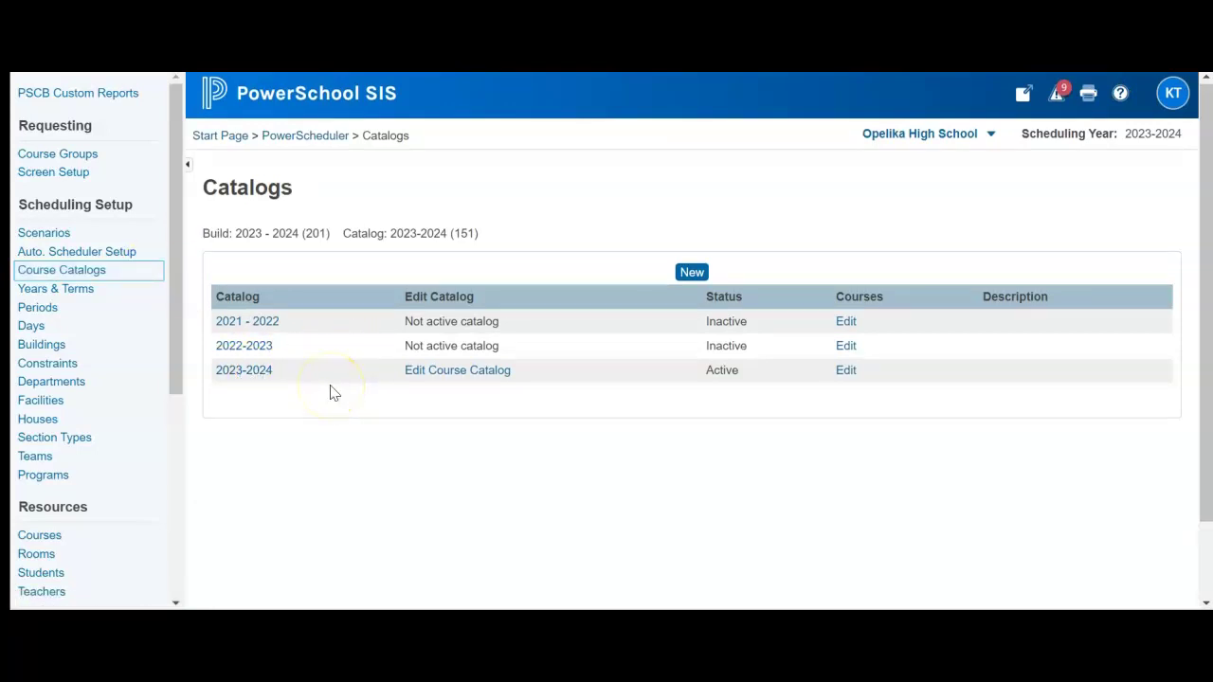
pyautogui.click(700, 280)
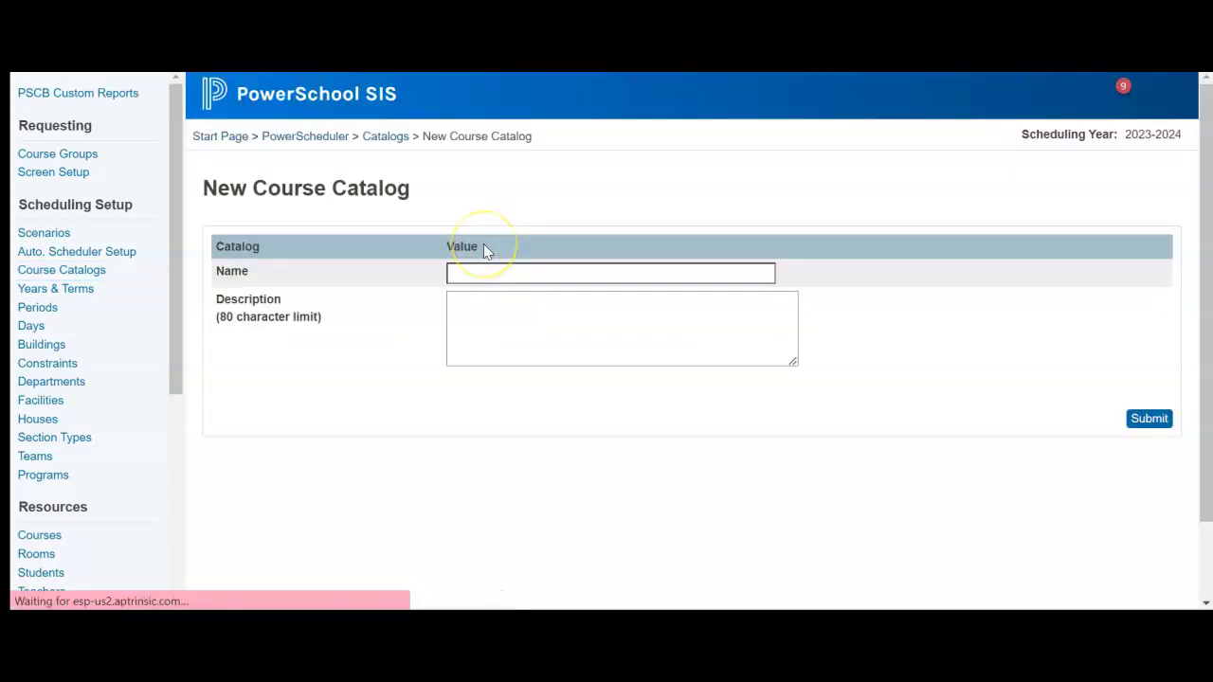
pyautogui.click(477, 272)
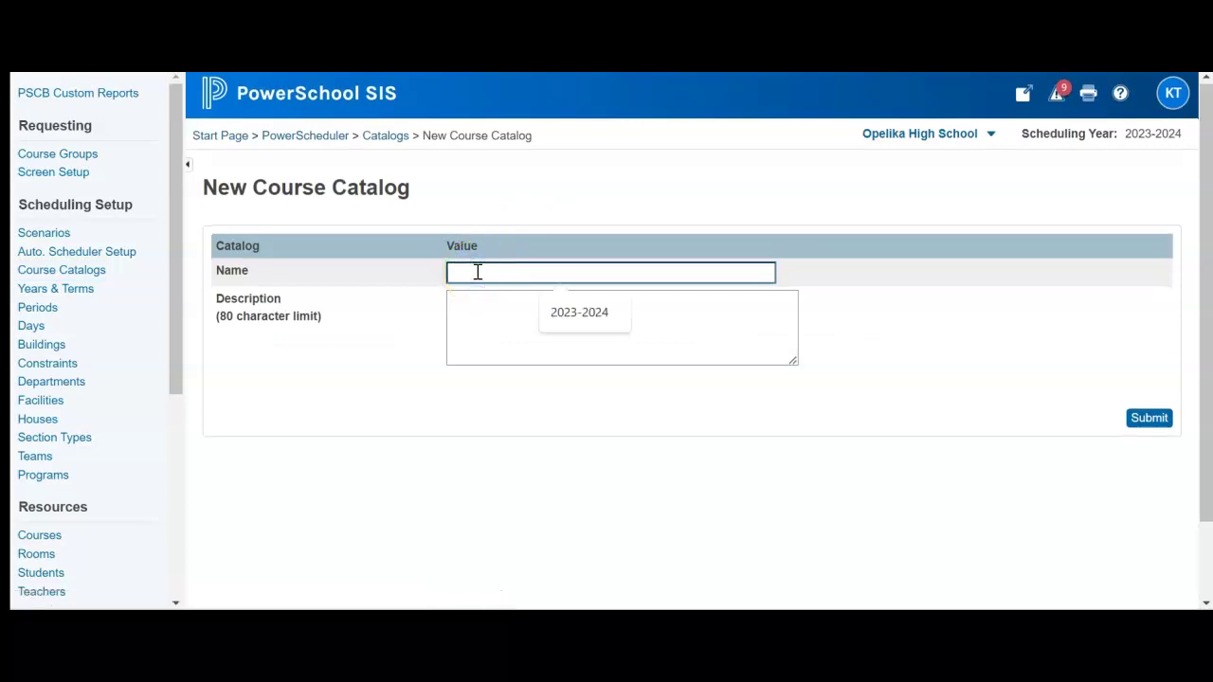
pyautogui.click(580, 313)
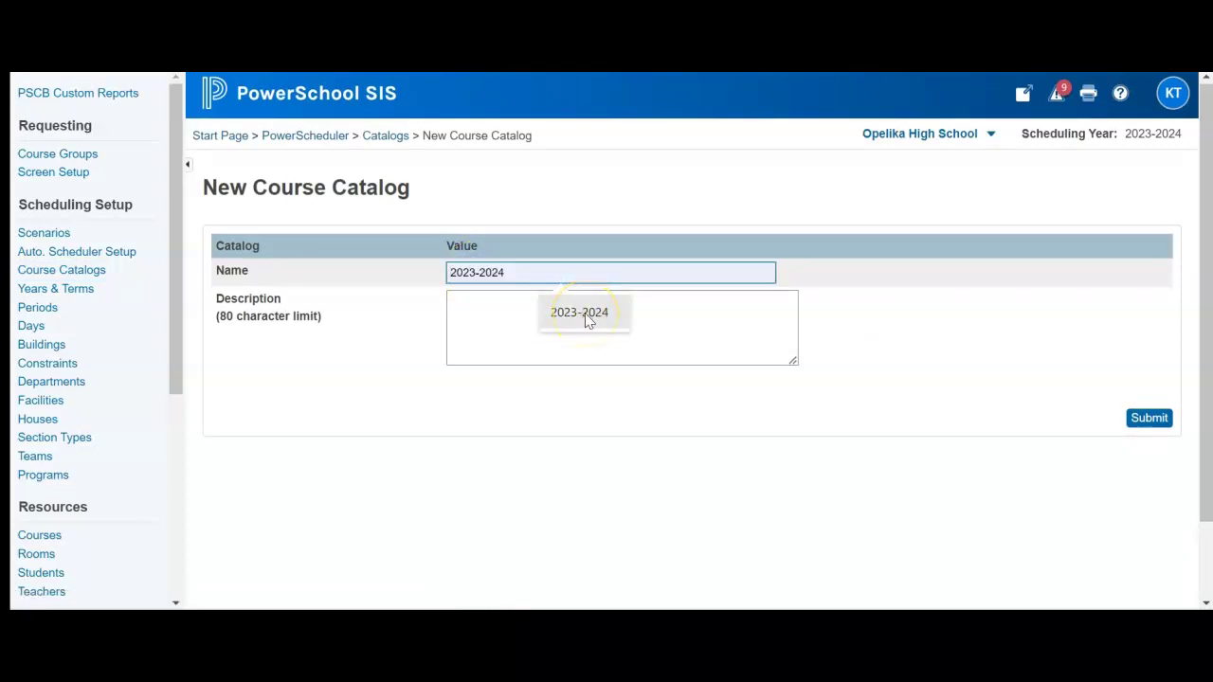
pyautogui.click(535, 324)
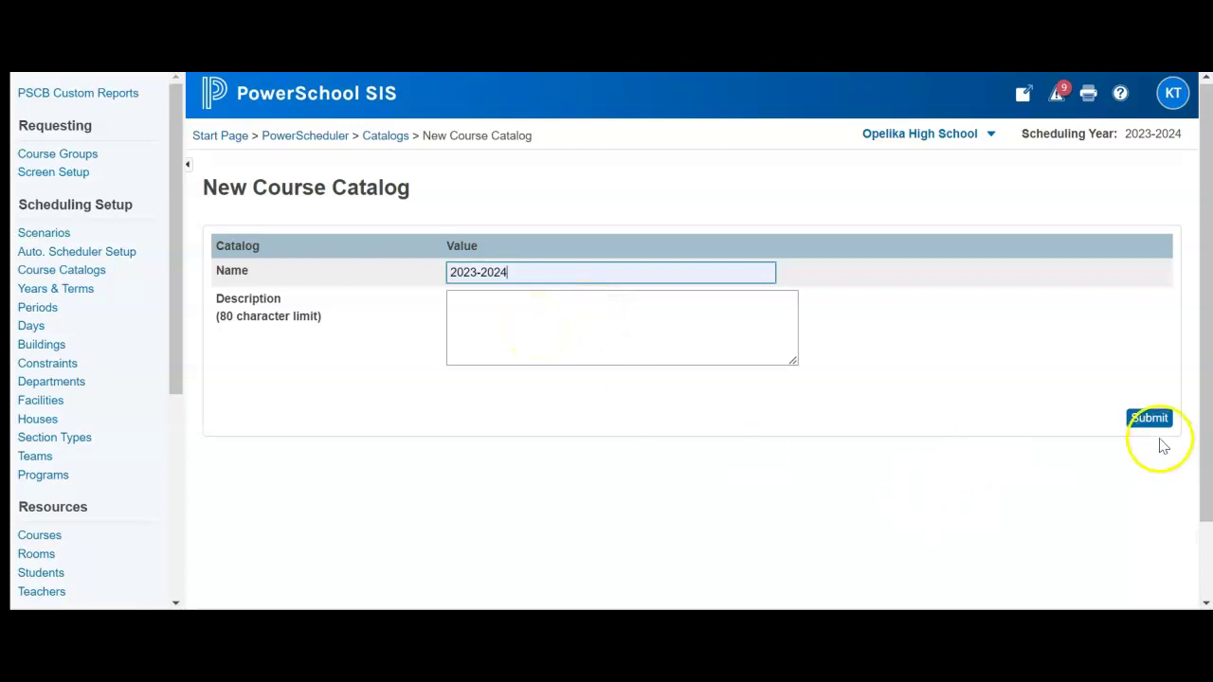
pyautogui.click(388, 142)
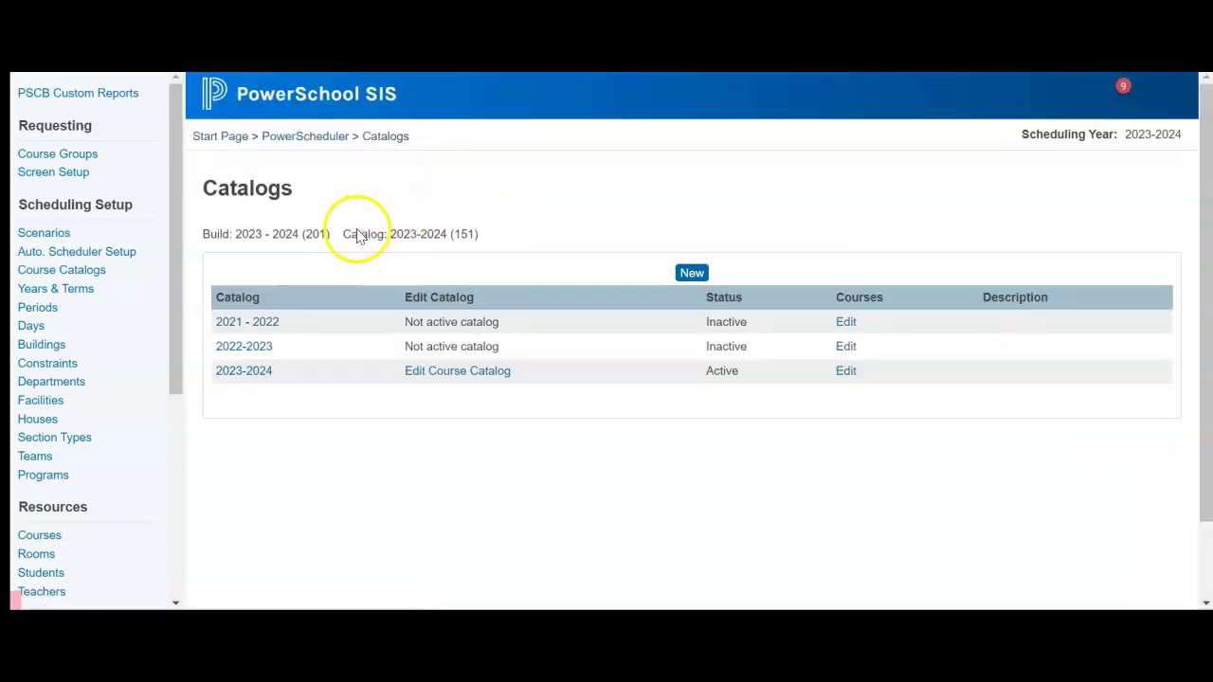
pyautogui.moveTo(897, 344); pyautogui.dragTo(217, 345)
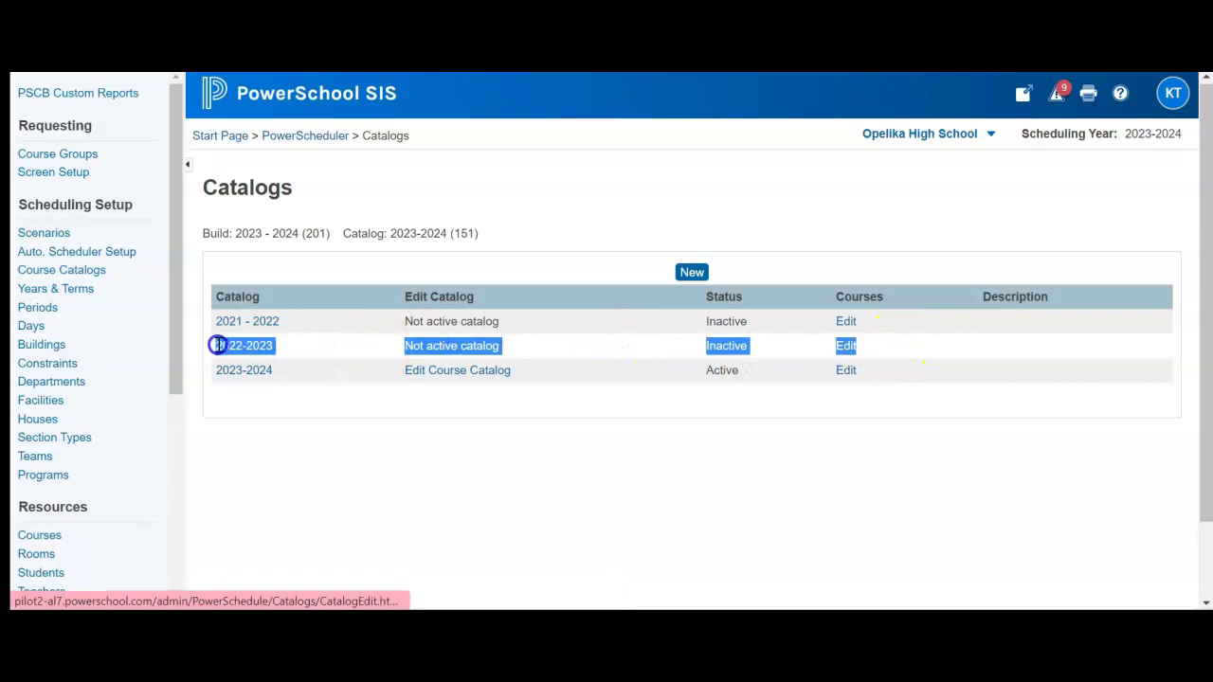
pyautogui.click(427, 346)
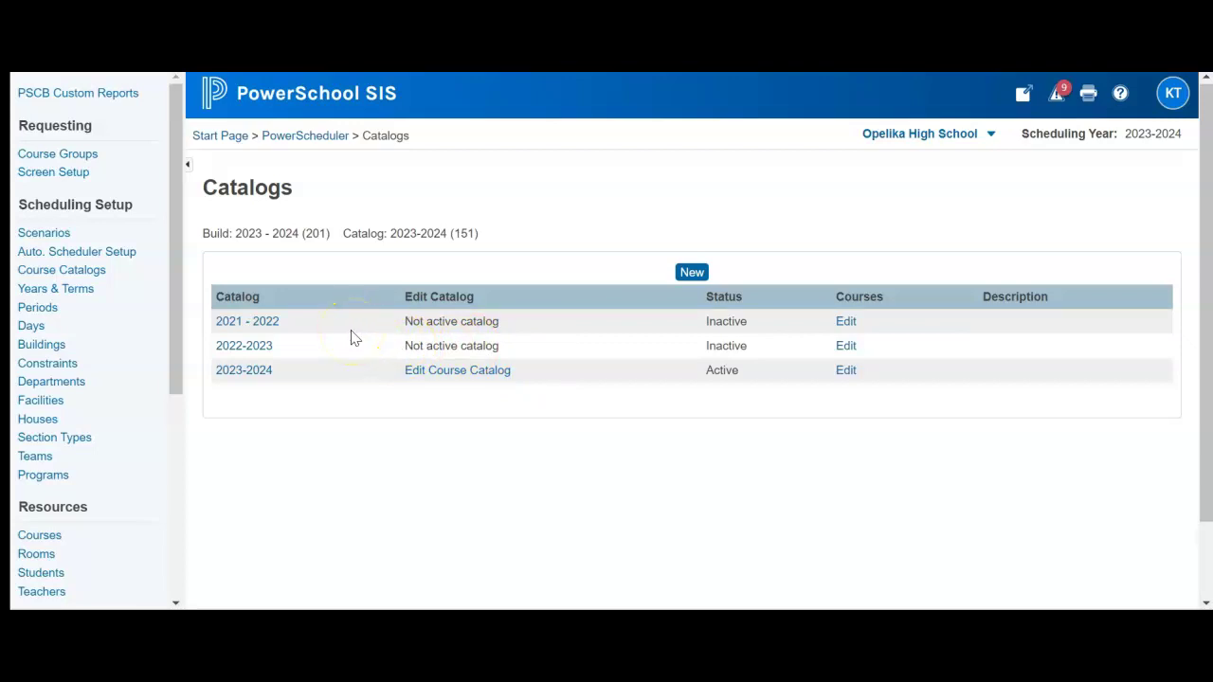
# - Assign the 2023-2024 course catalog to the 2023 - 2024 build scenario and save the scenario
pyautogui.click(101, 235)
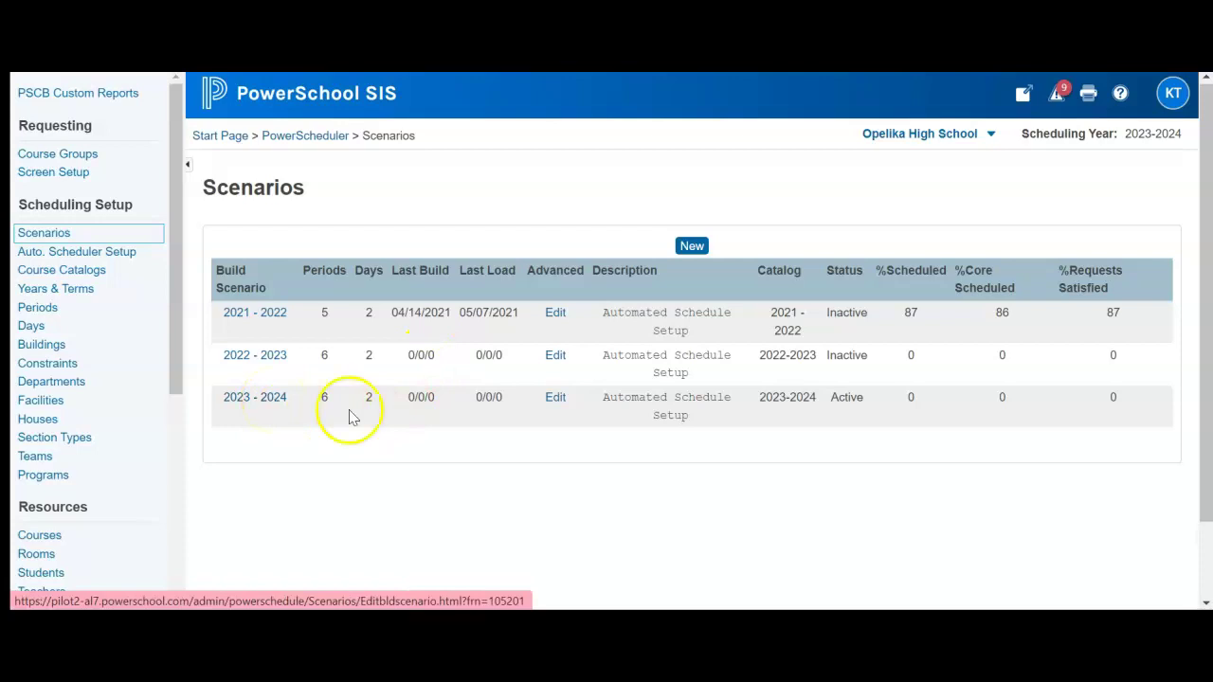
pyautogui.click(262, 399)
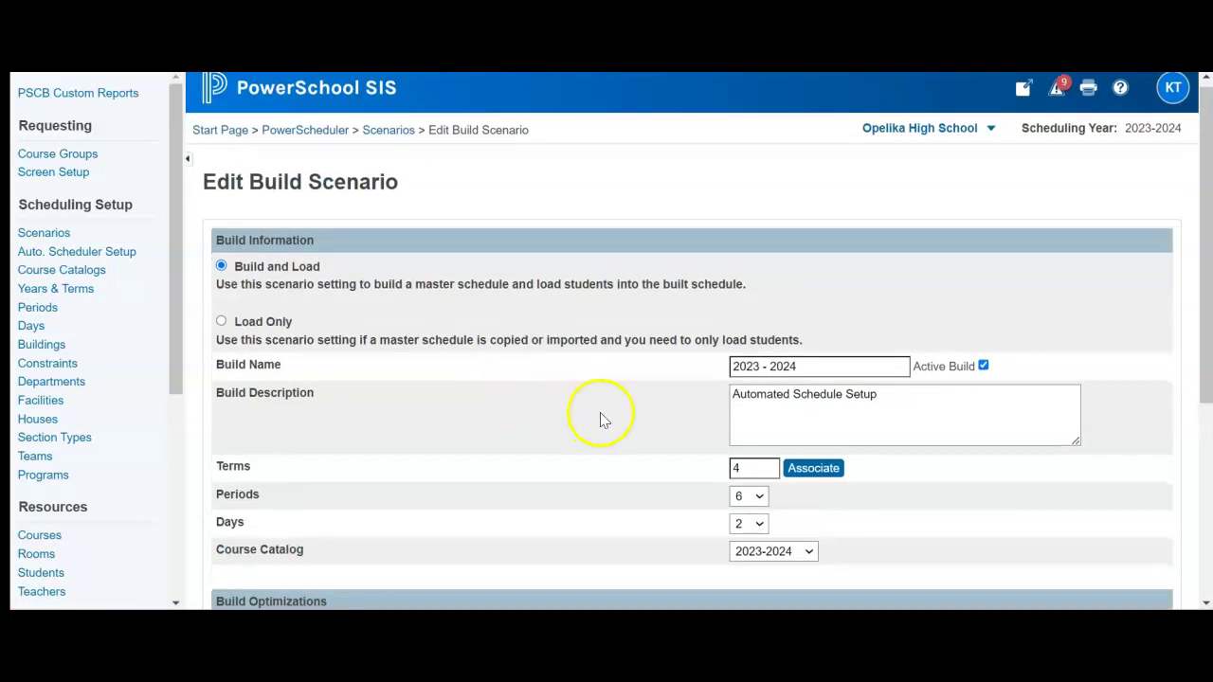
pyautogui.scroll(-1, 676, 460)
pyautogui.click(785, 457)
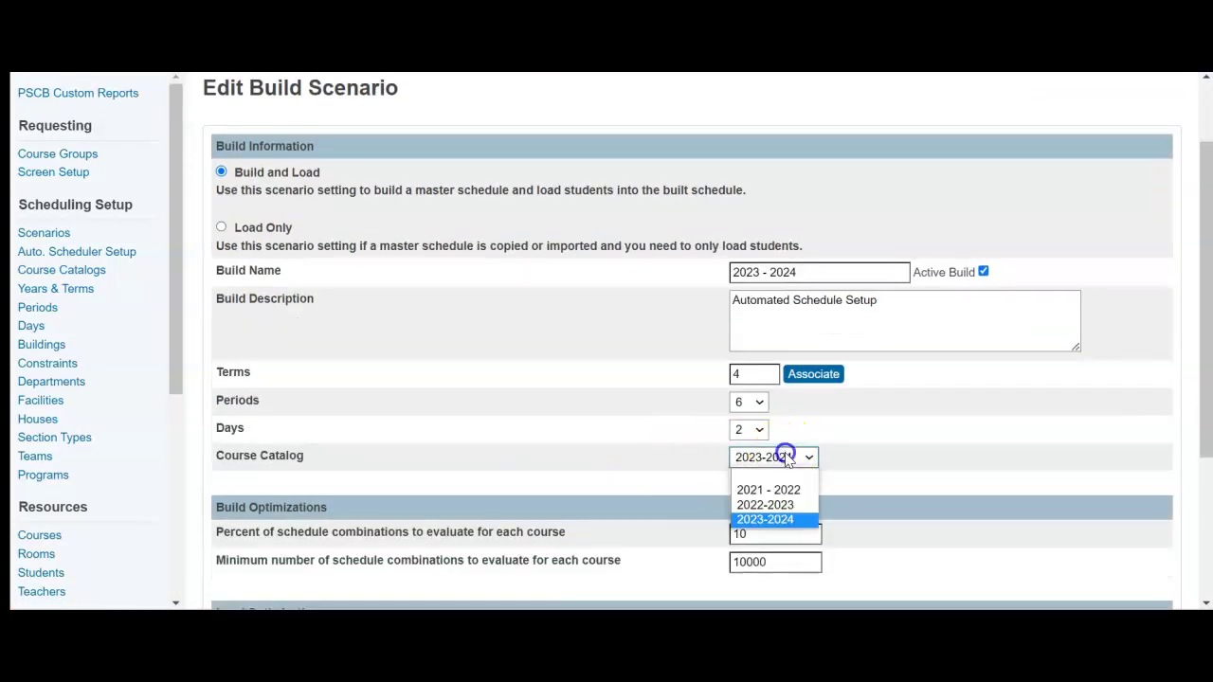
pyautogui.click(798, 522)
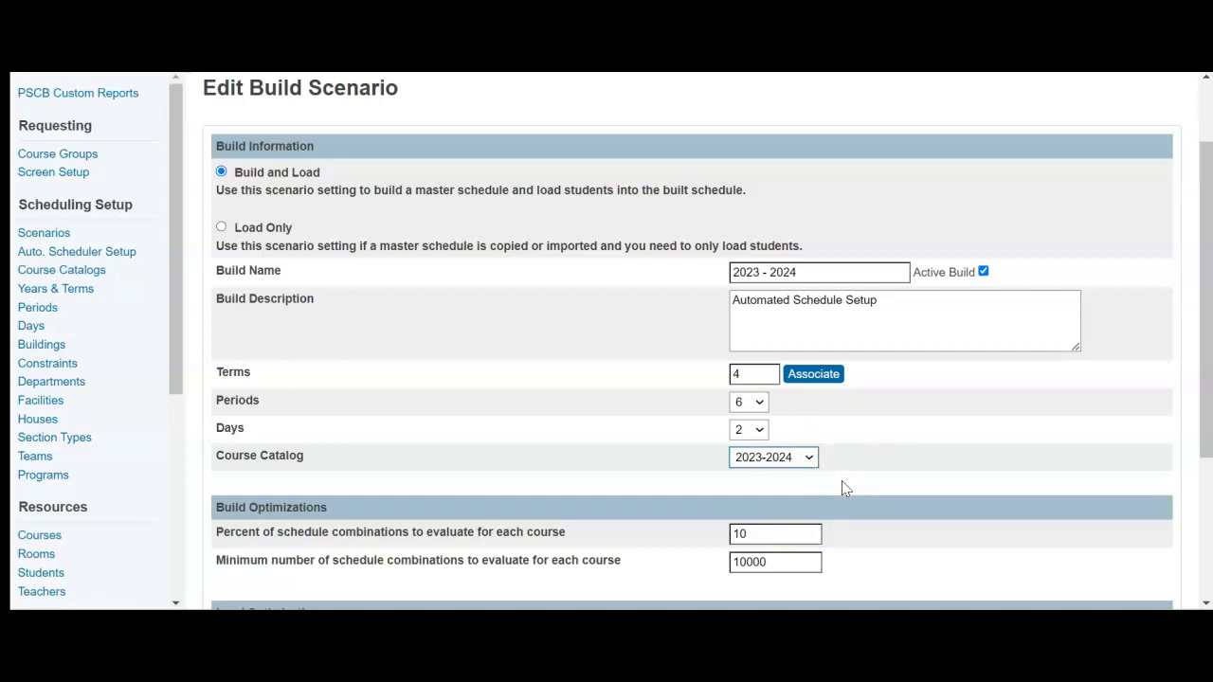
pyautogui.scroll(-3, 841, 480)
pyautogui.click(1149, 594)
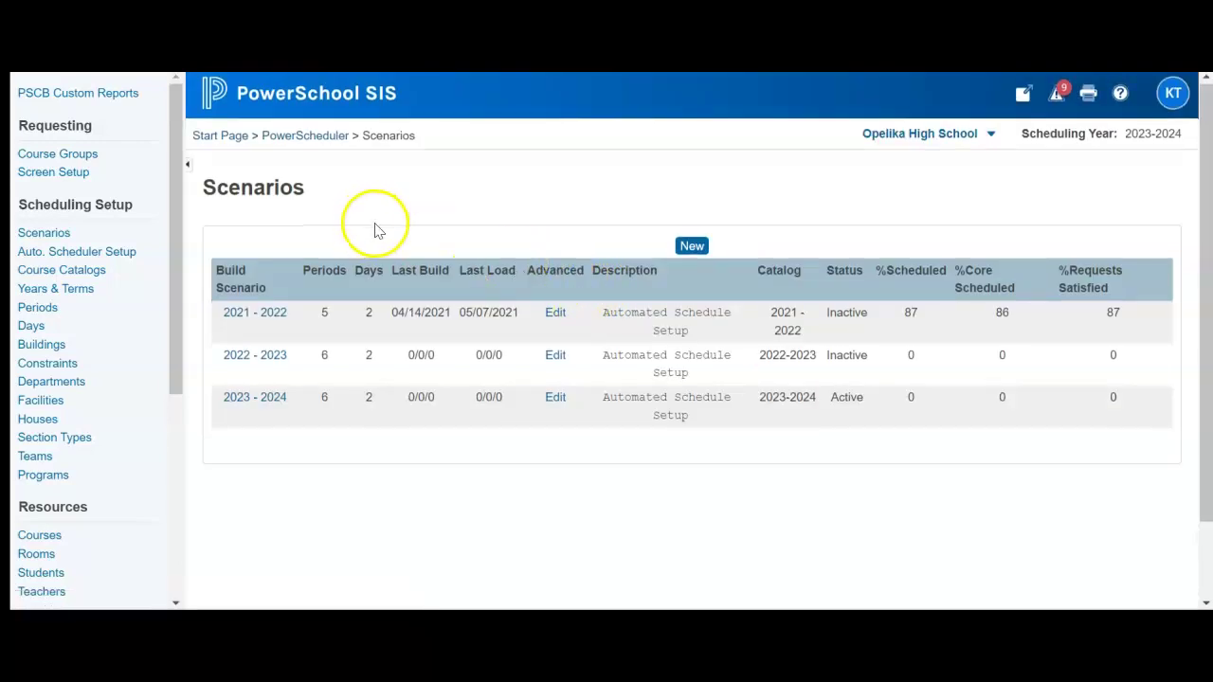
# - Return to the course catalogs and open the active 2023-2024 catalog for editing its courses
pyautogui.click(129, 280)
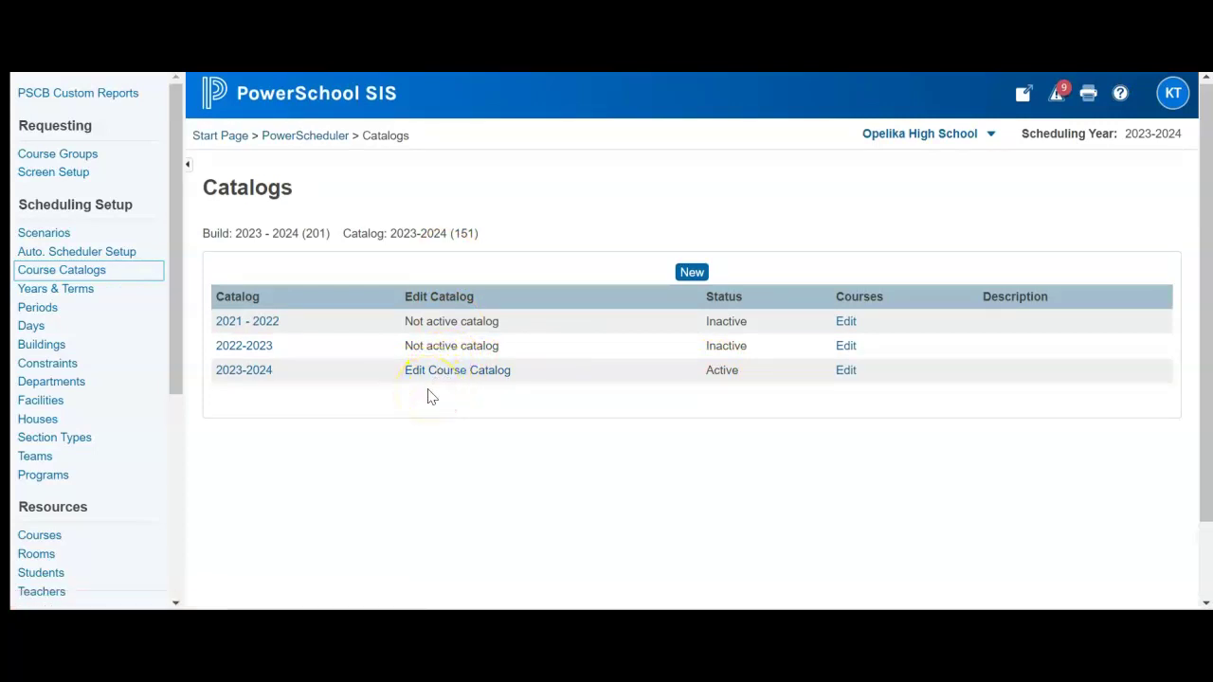
pyautogui.moveTo(510, 371); pyautogui.dragTo(402, 373)
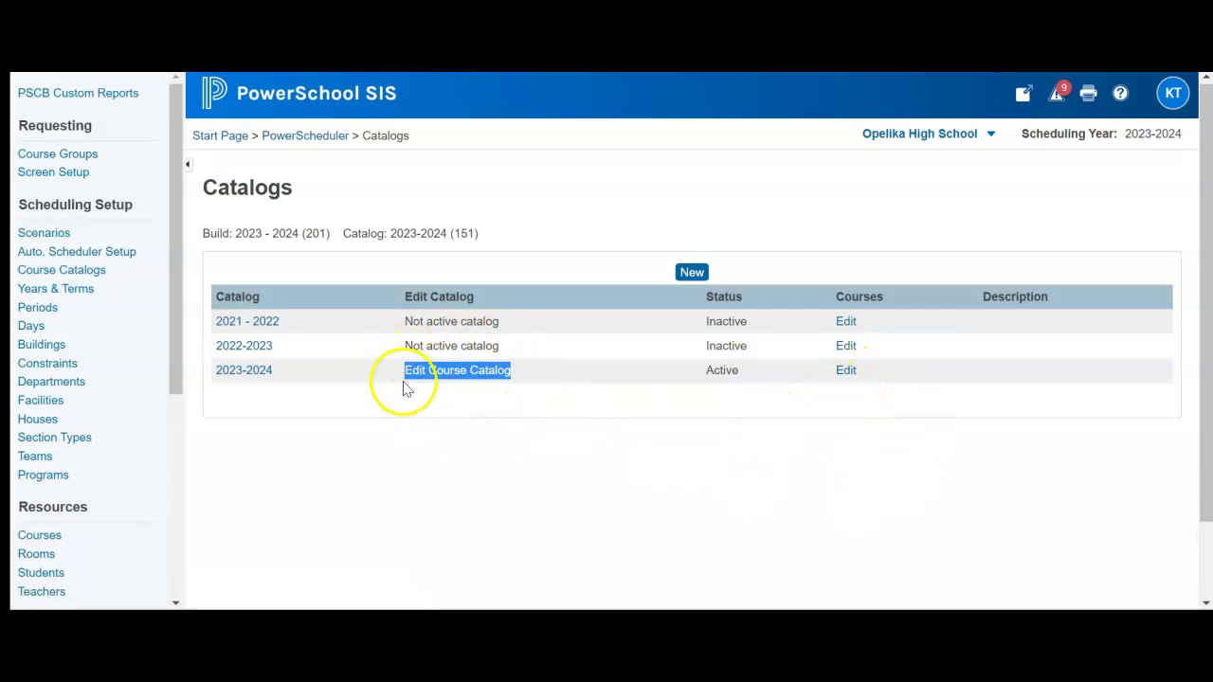
pyautogui.click(471, 374)
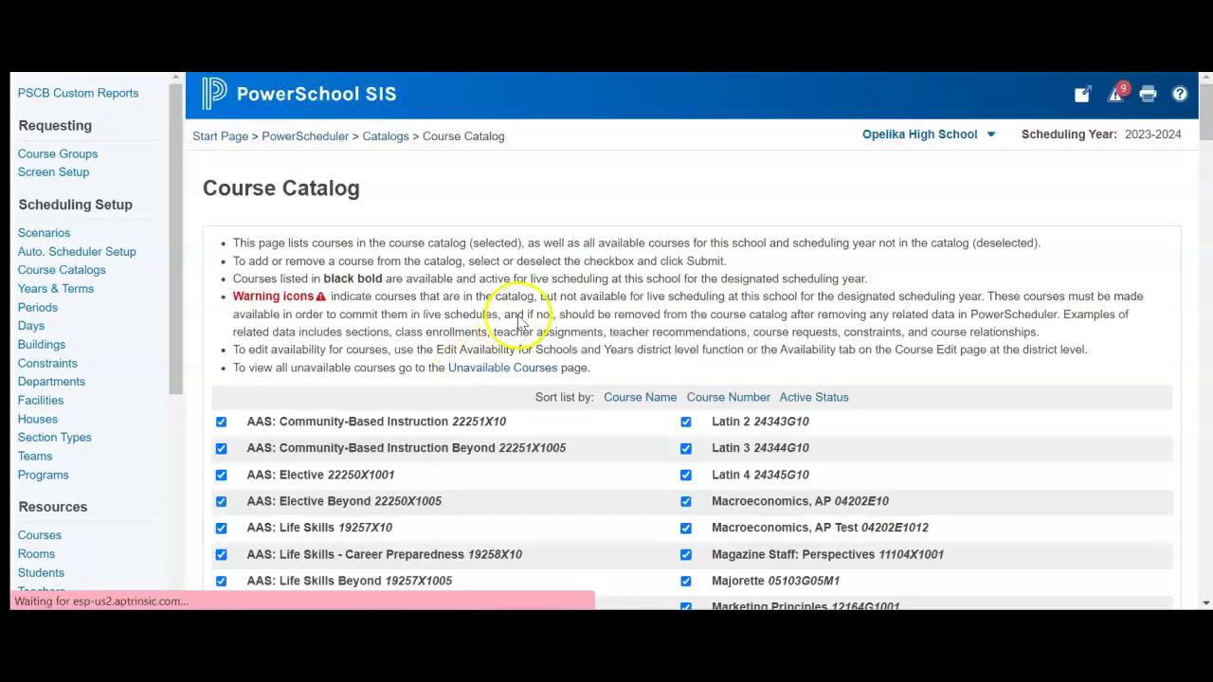
# - Deselect the course AAS: Vocational 22153X10 in the catalog and select it again
pyautogui.scroll(-2, 521, 317)
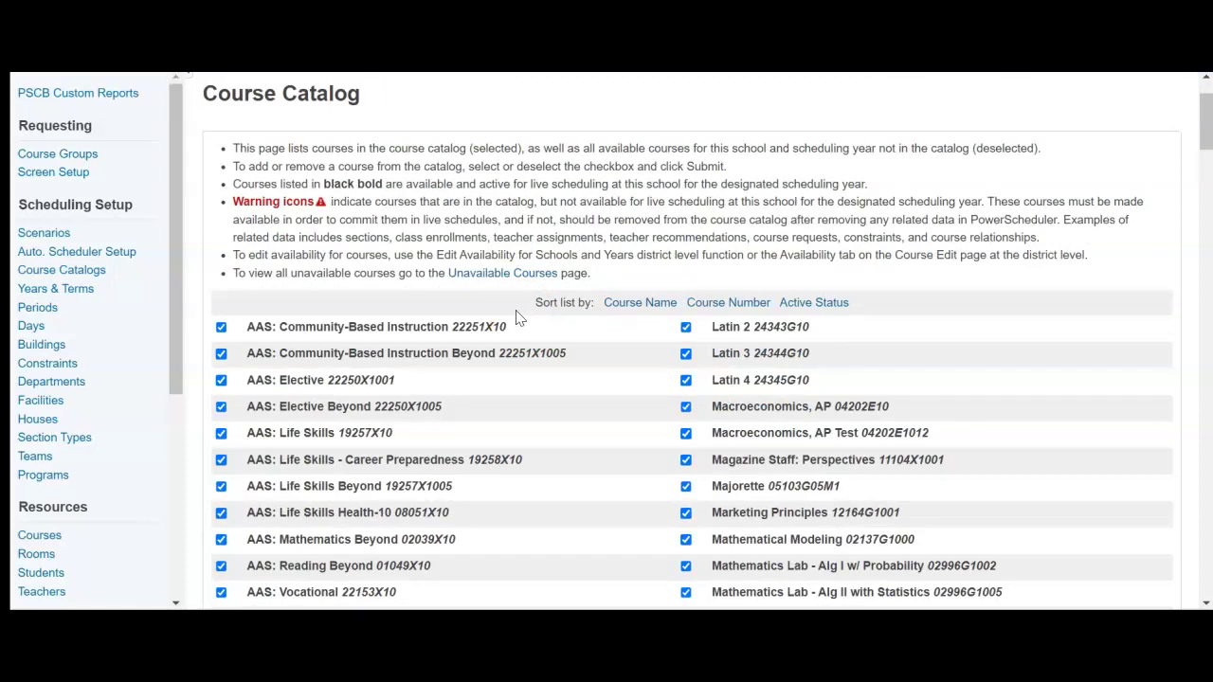
pyautogui.scroll(-2, 517, 317)
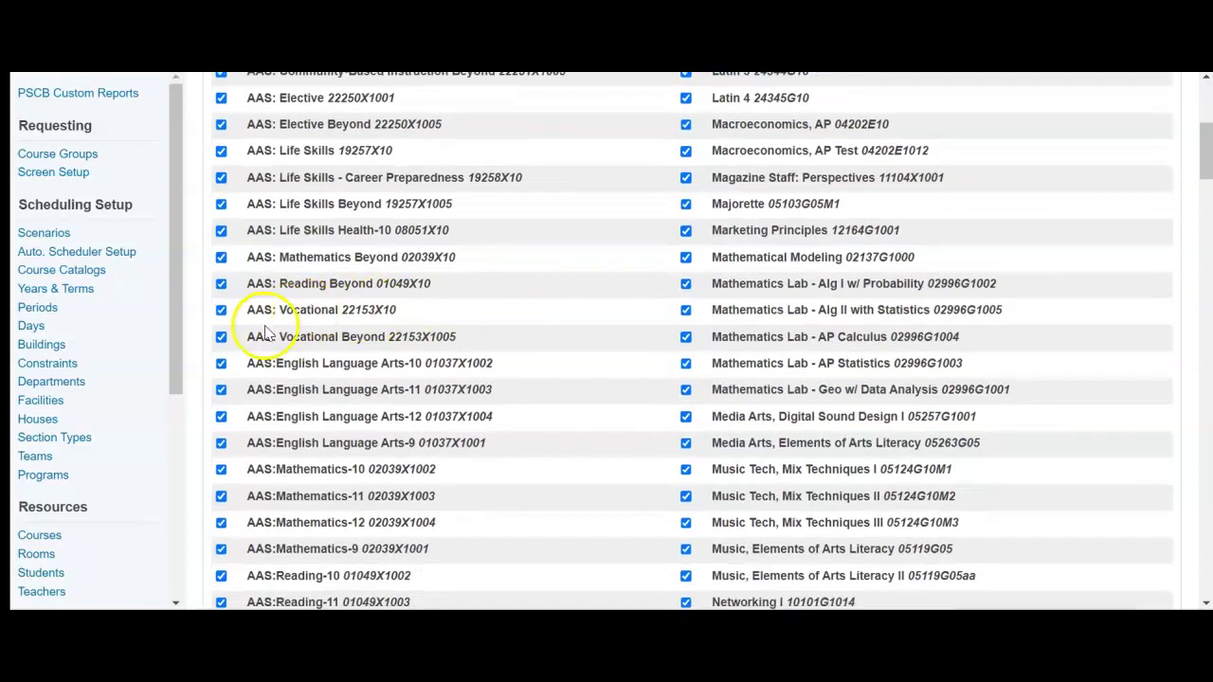
pyautogui.click(220, 310)
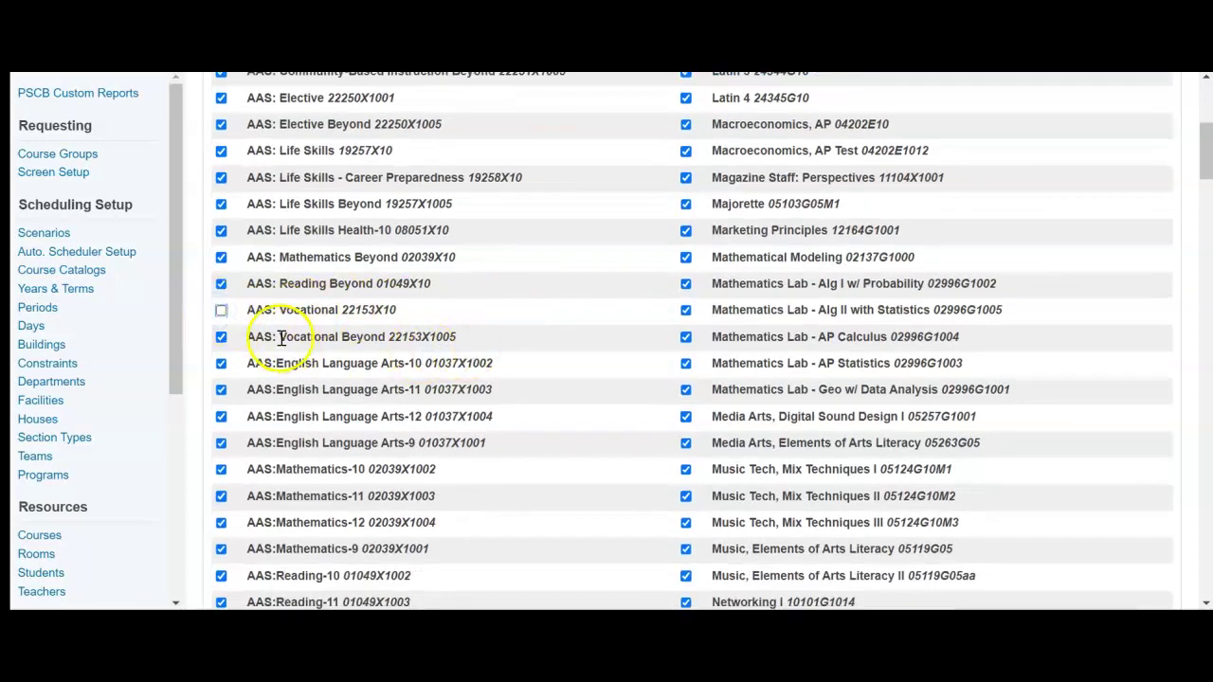
pyautogui.click(223, 312)
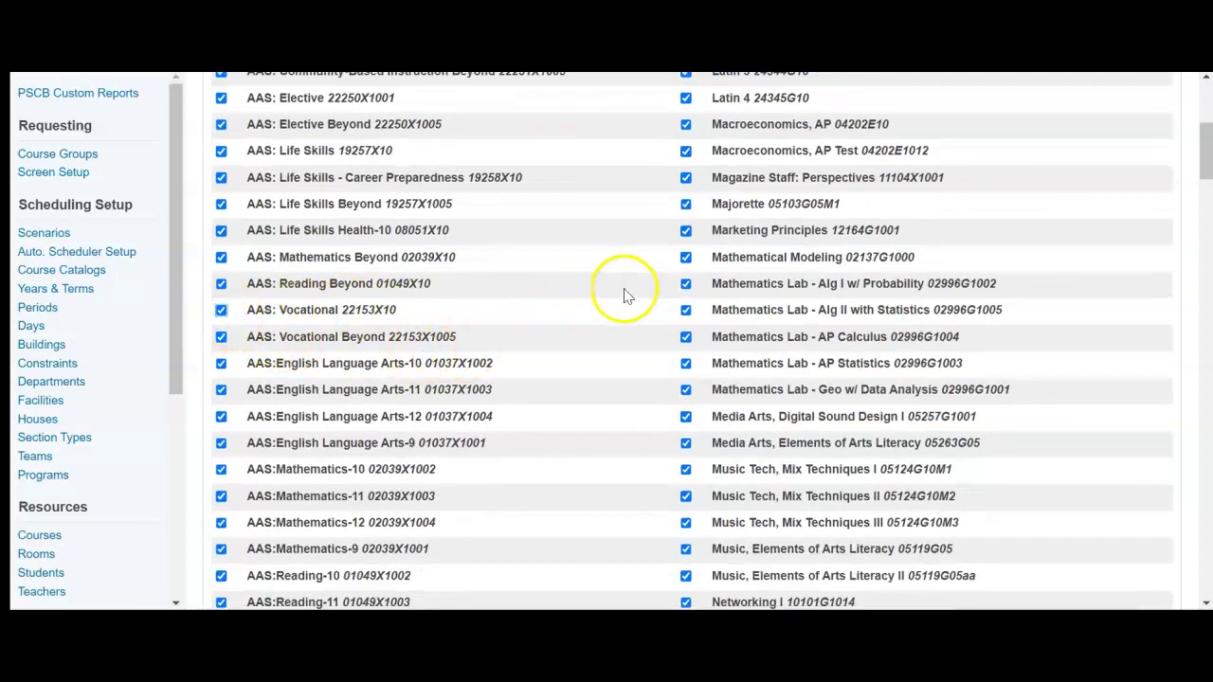
# - Add the course United States Gov 04151G0501 to the 2023-2024 catalog and submit the course selection
pyautogui.scroll(-20, 607, 311)
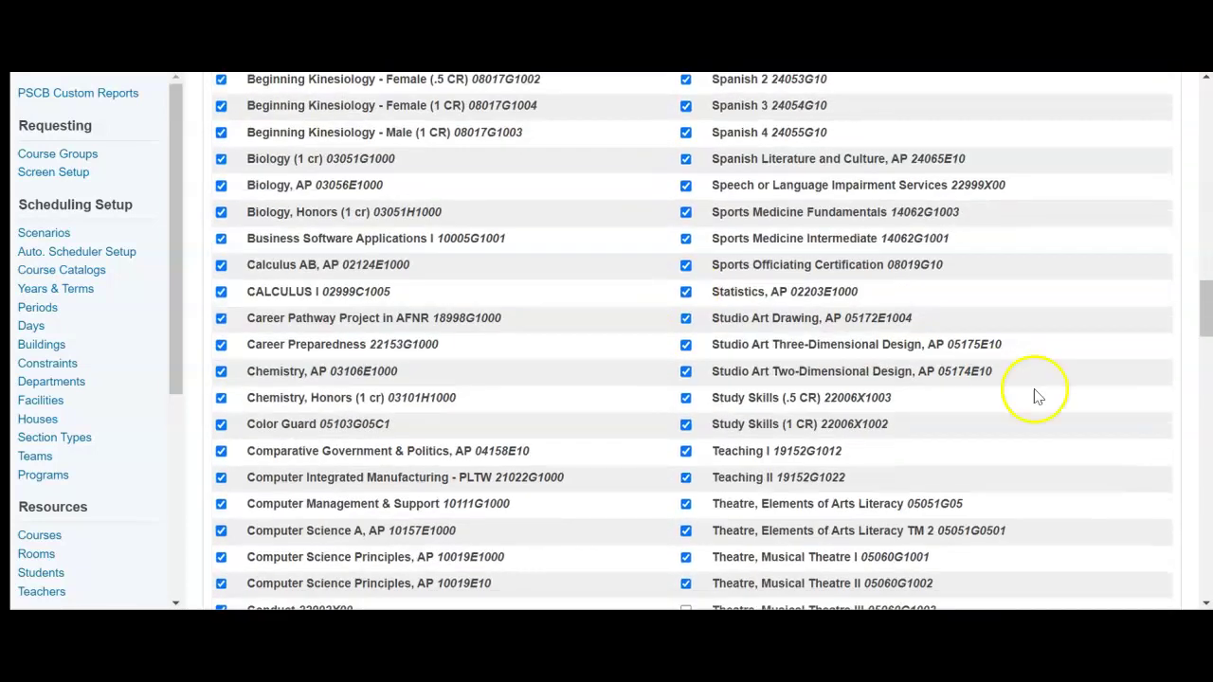
pyautogui.moveTo(1207, 317); pyautogui.dragTo(1203, 595)
pyautogui.click(1157, 559)
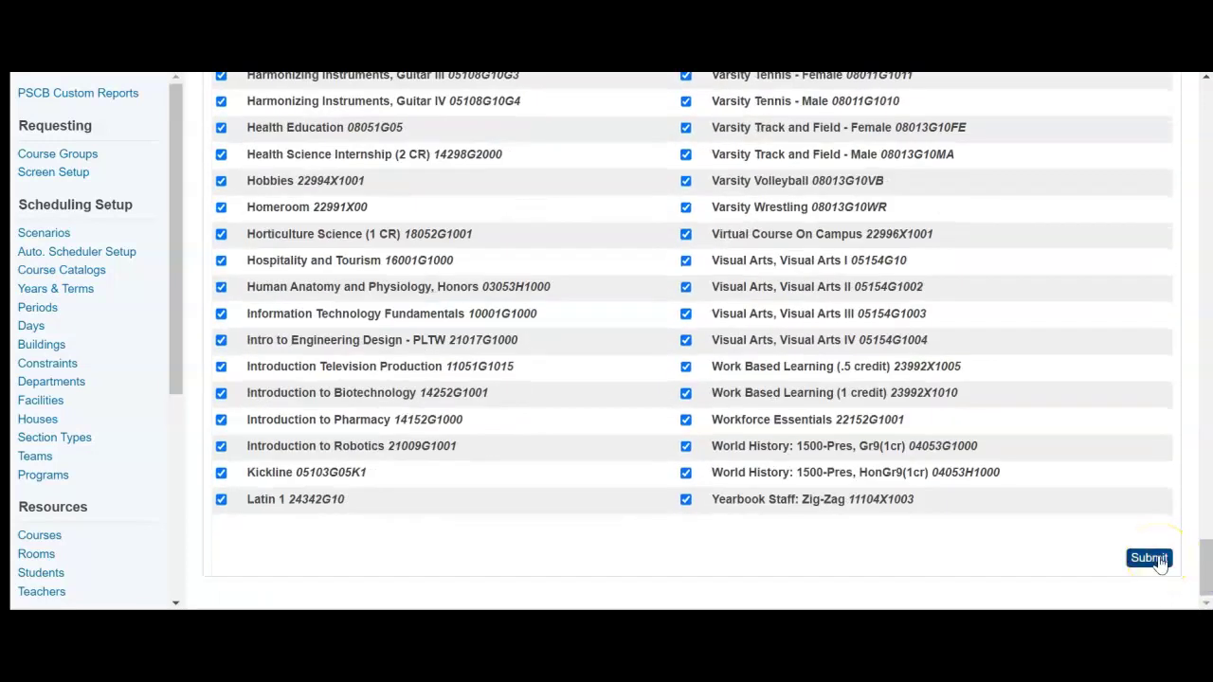
pyautogui.scroll(5, 666, 401)
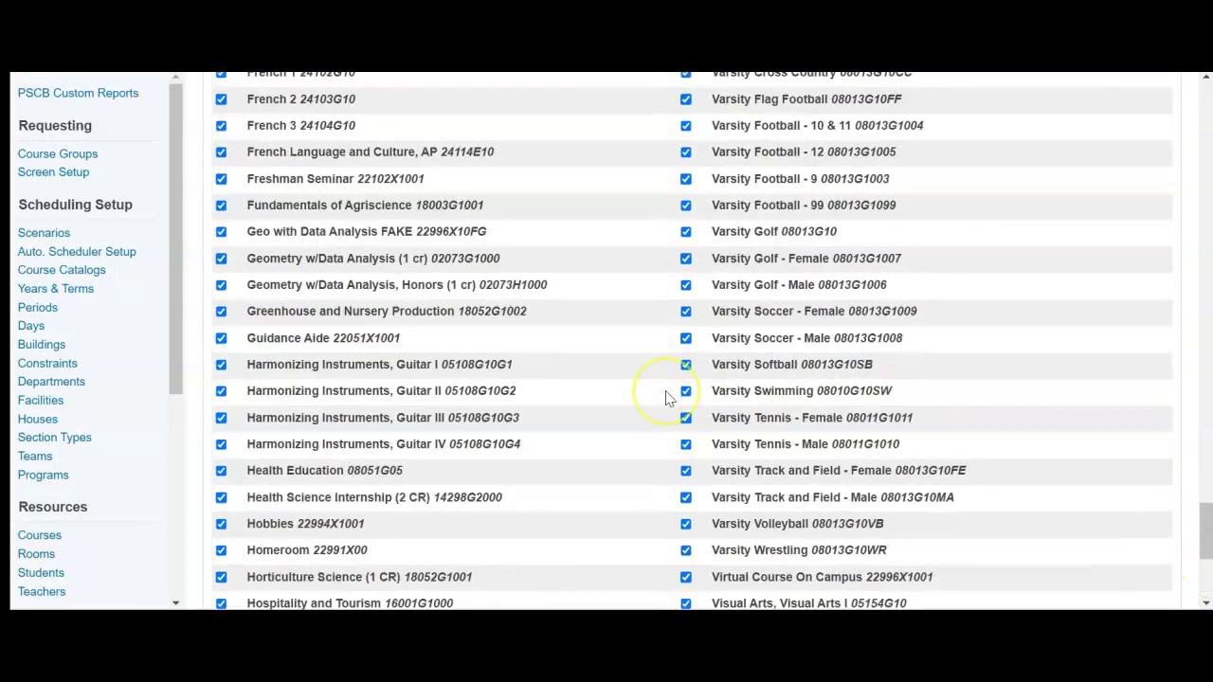
pyautogui.scroll(6, 665, 398)
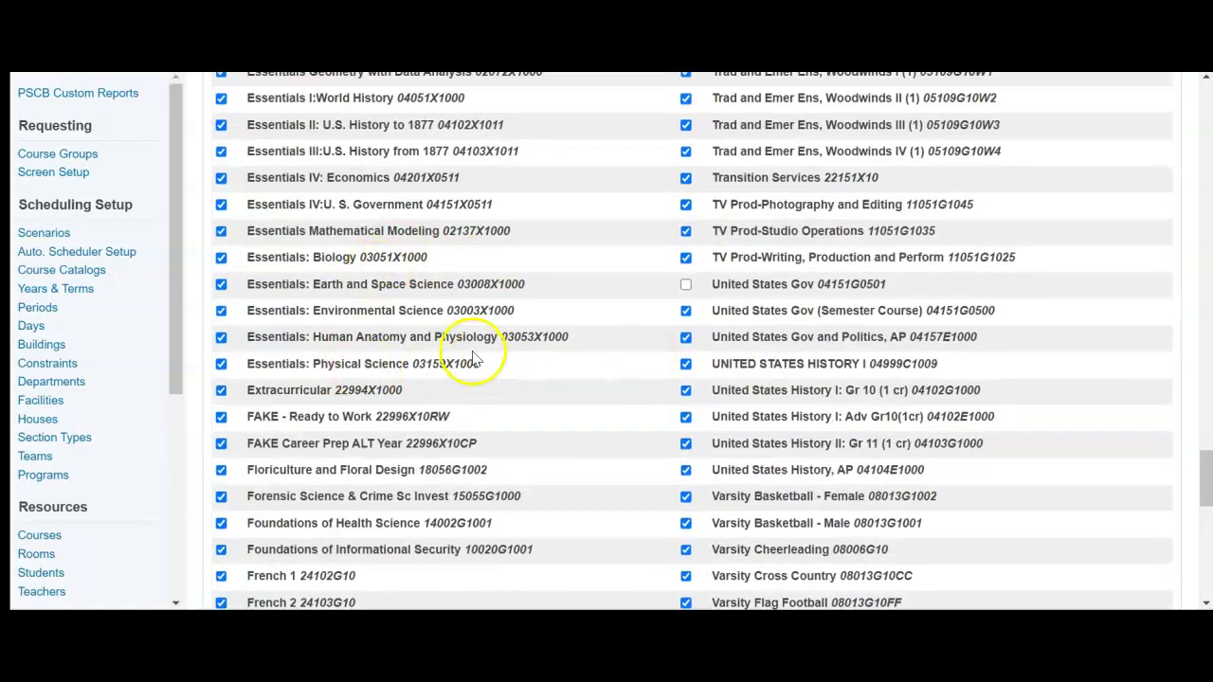
pyautogui.click(686, 284)
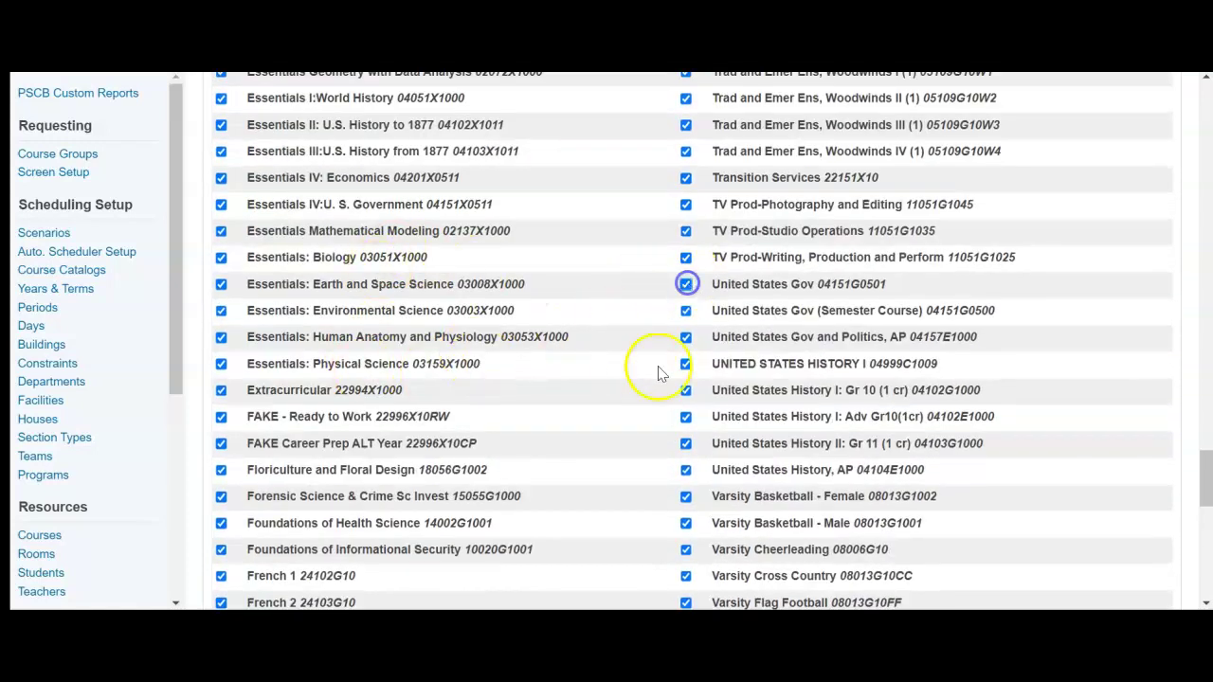
pyautogui.scroll(3, 529, 339)
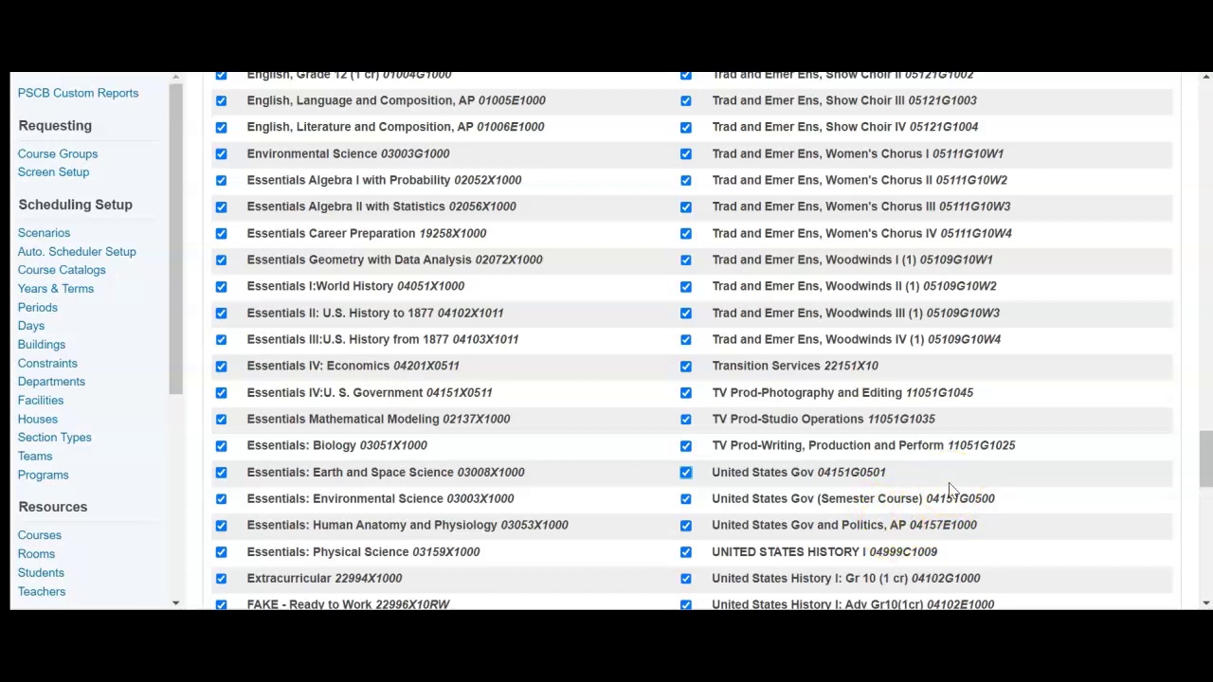
pyautogui.moveTo(1205, 454); pyautogui.dragTo(1204, 570)
pyautogui.click(1156, 562)
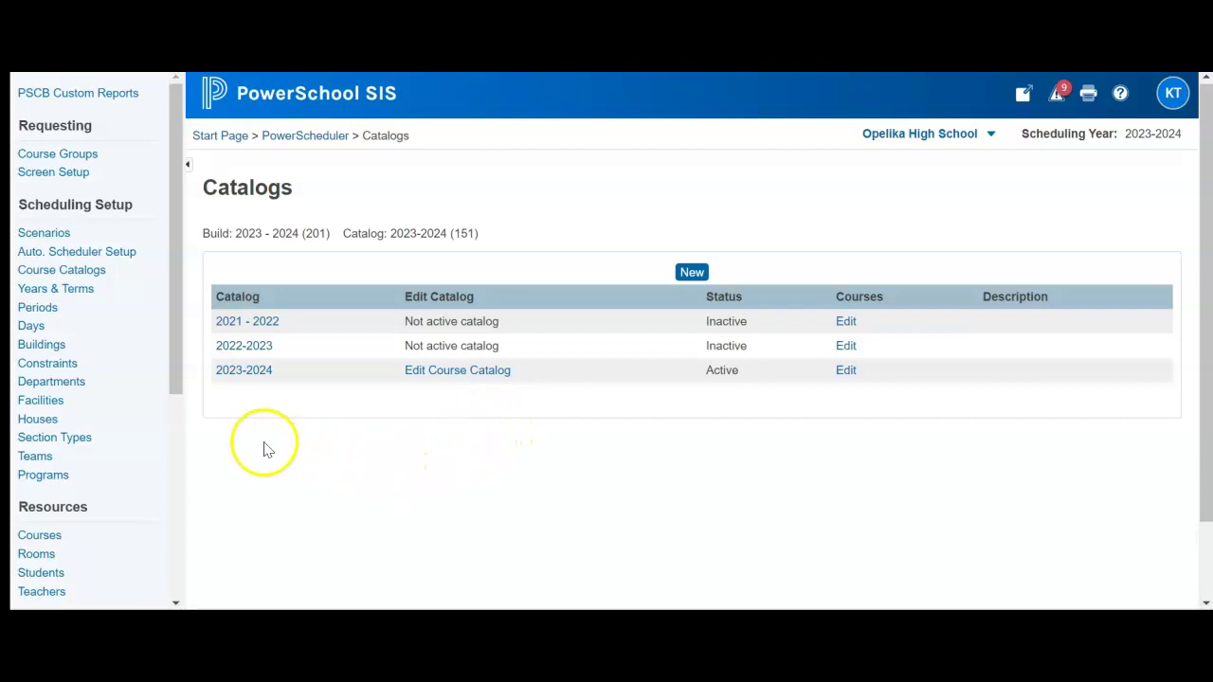
# - Review the scheduling course list through to its last course, and return to the PowerScheduler main page
pyautogui.moveTo(183, 387); pyautogui.dragTo(181, 494)
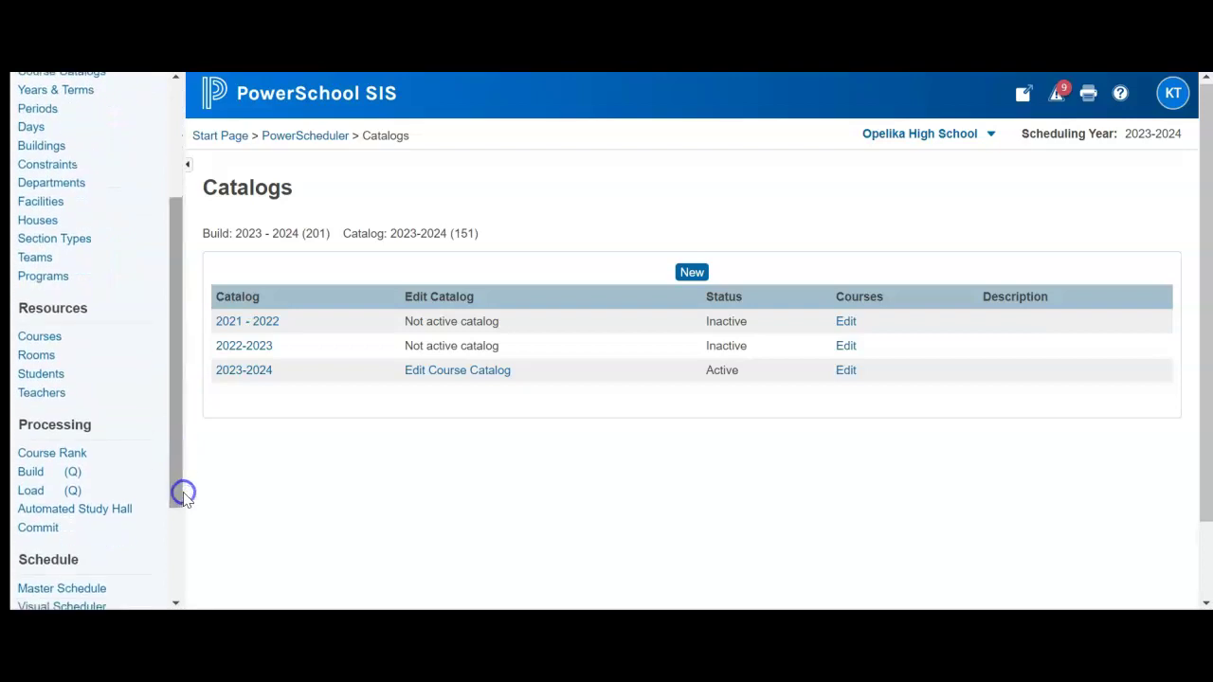
pyautogui.click(73, 341)
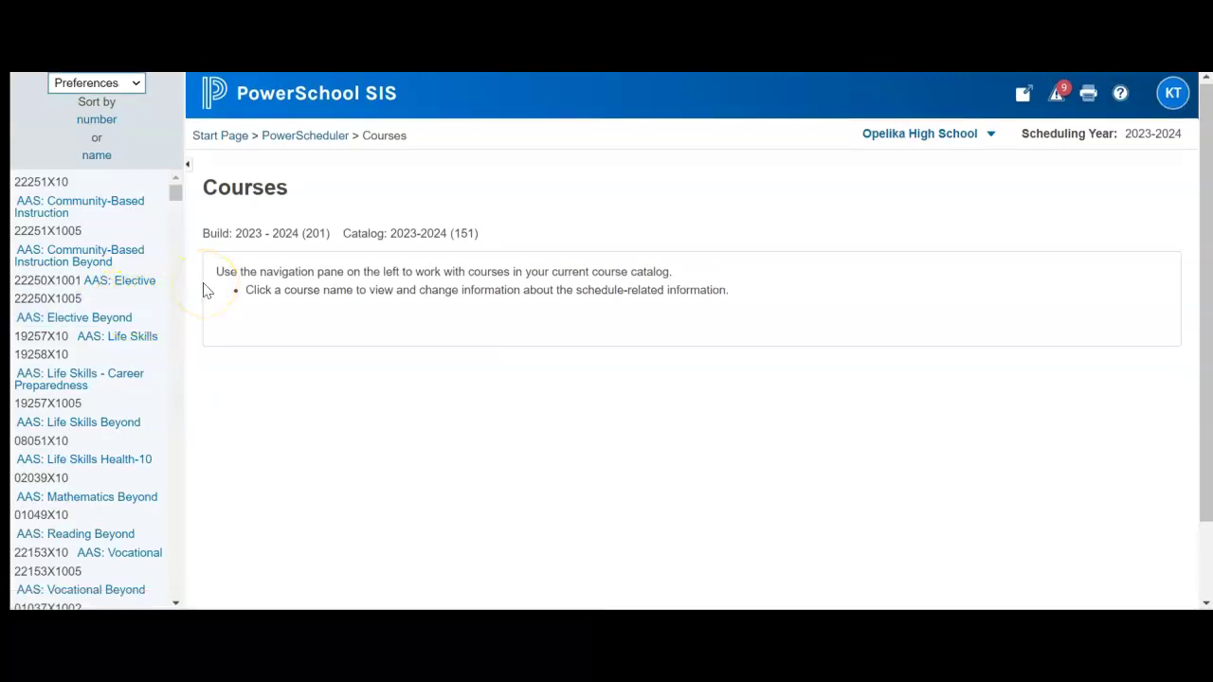
pyautogui.click(201, 275)
pyautogui.click(175, 193)
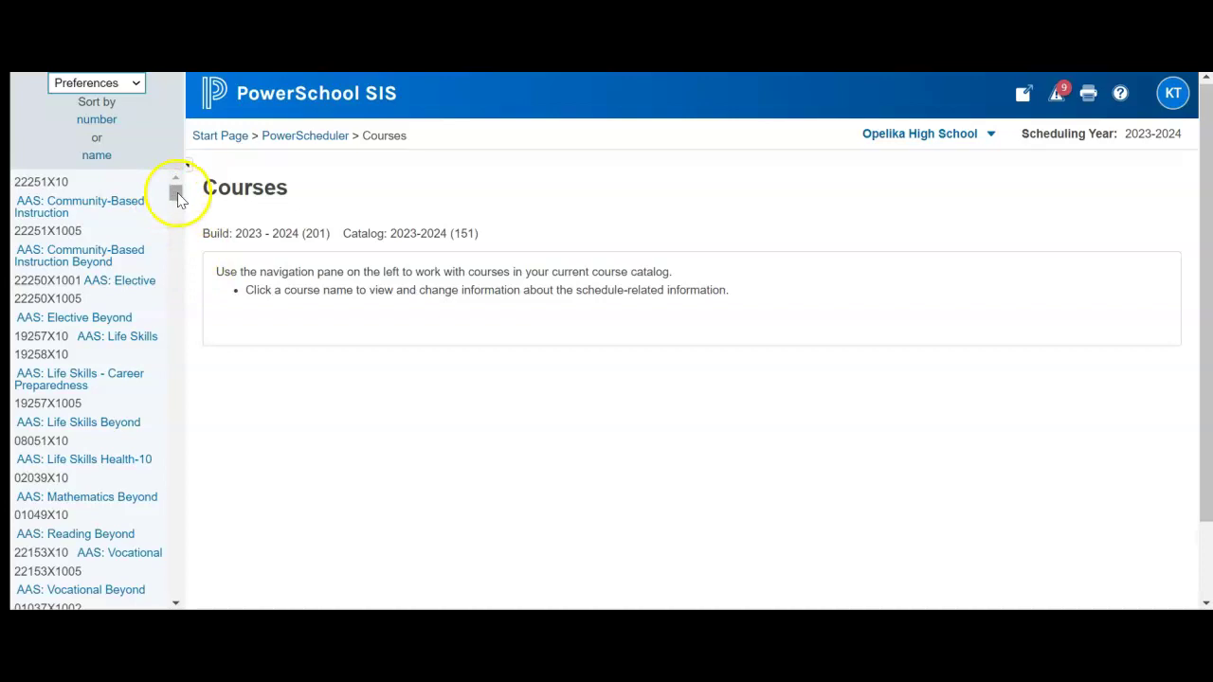
pyautogui.moveTo(177, 192); pyautogui.dragTo(175, 595)
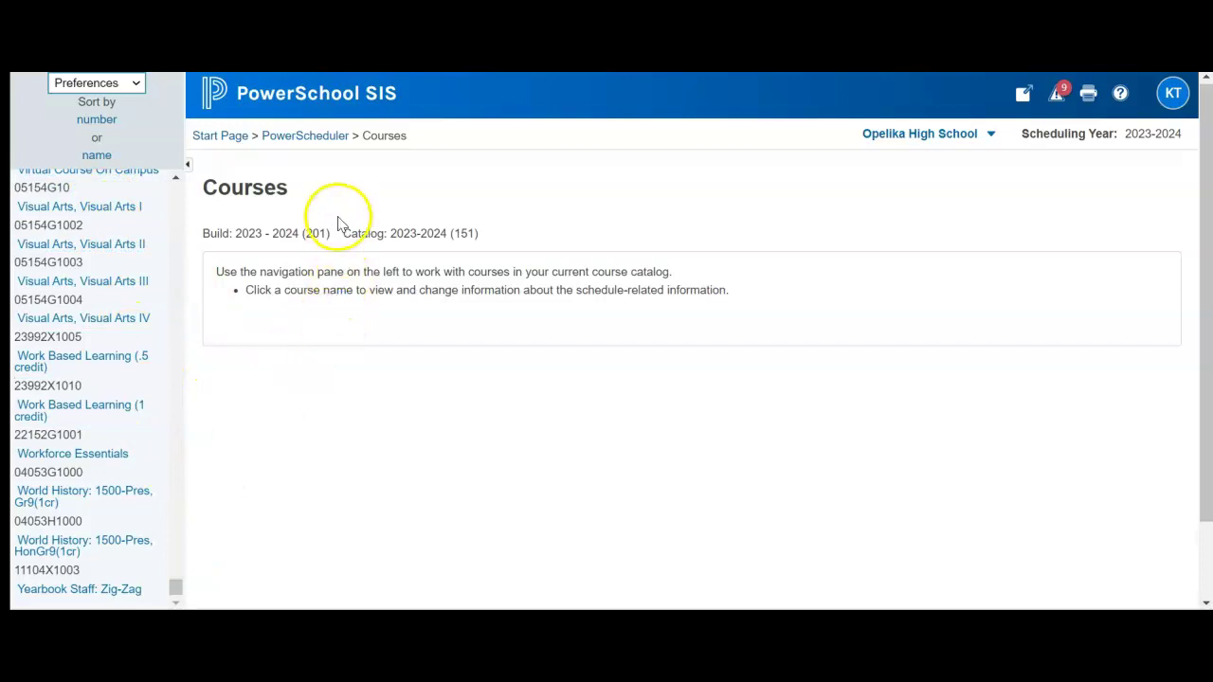
pyautogui.click(306, 140)
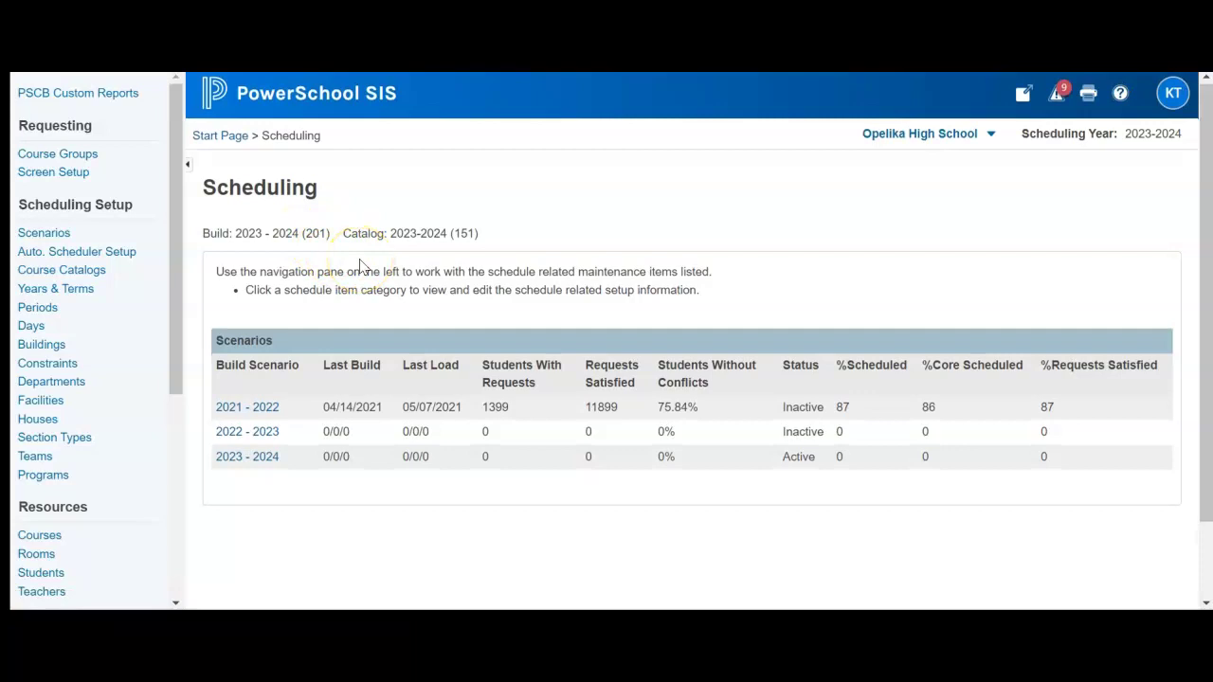
# - Open the Visual Scheduler, collapse the navigation pane, and examine the course tiles beside the teachers' section grid
pyautogui.scroll(-3, 123, 431)
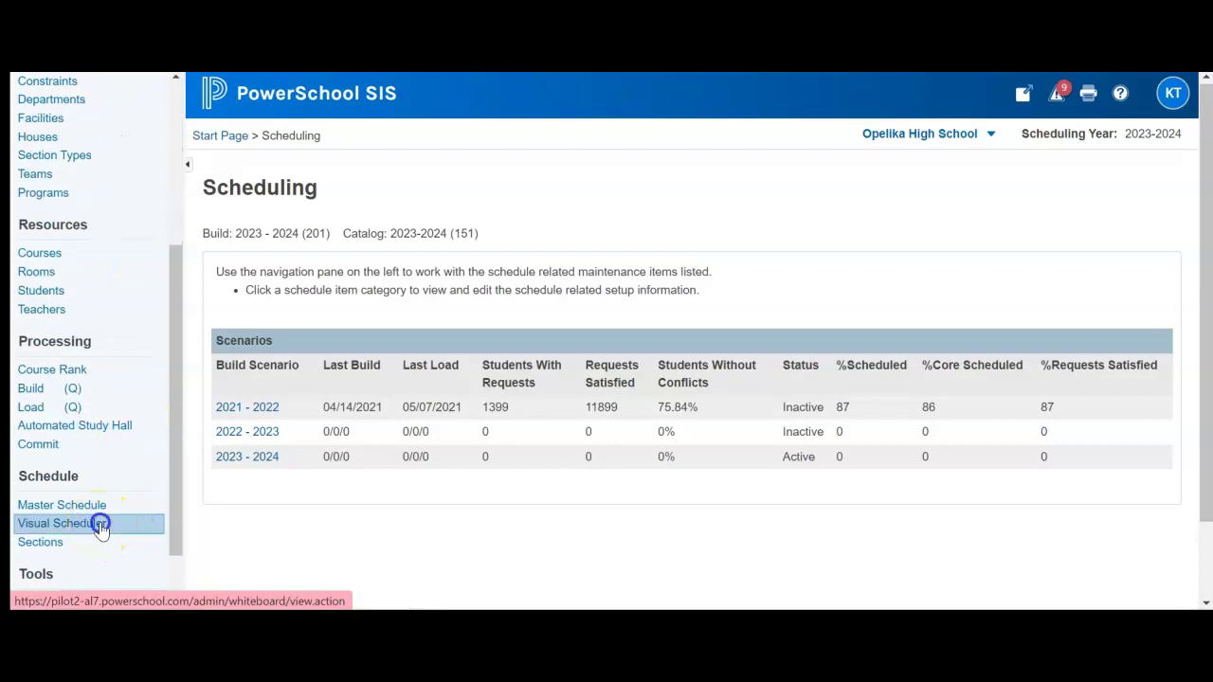
pyautogui.click(100, 527)
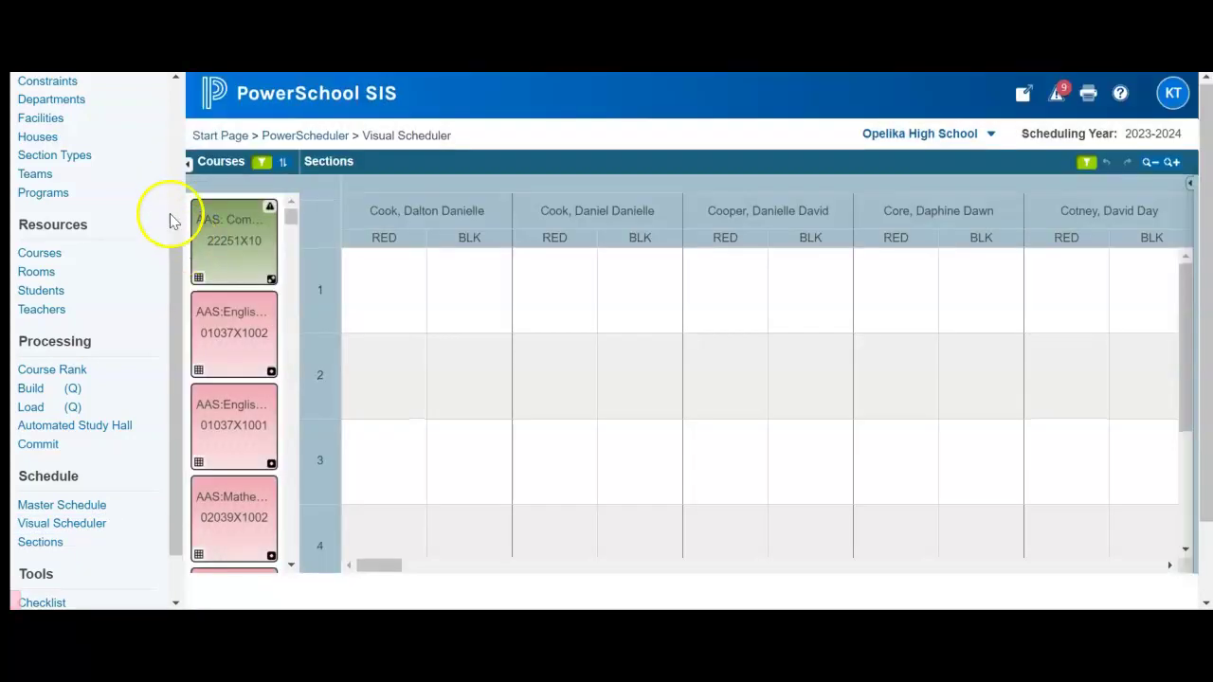
pyautogui.click(189, 163)
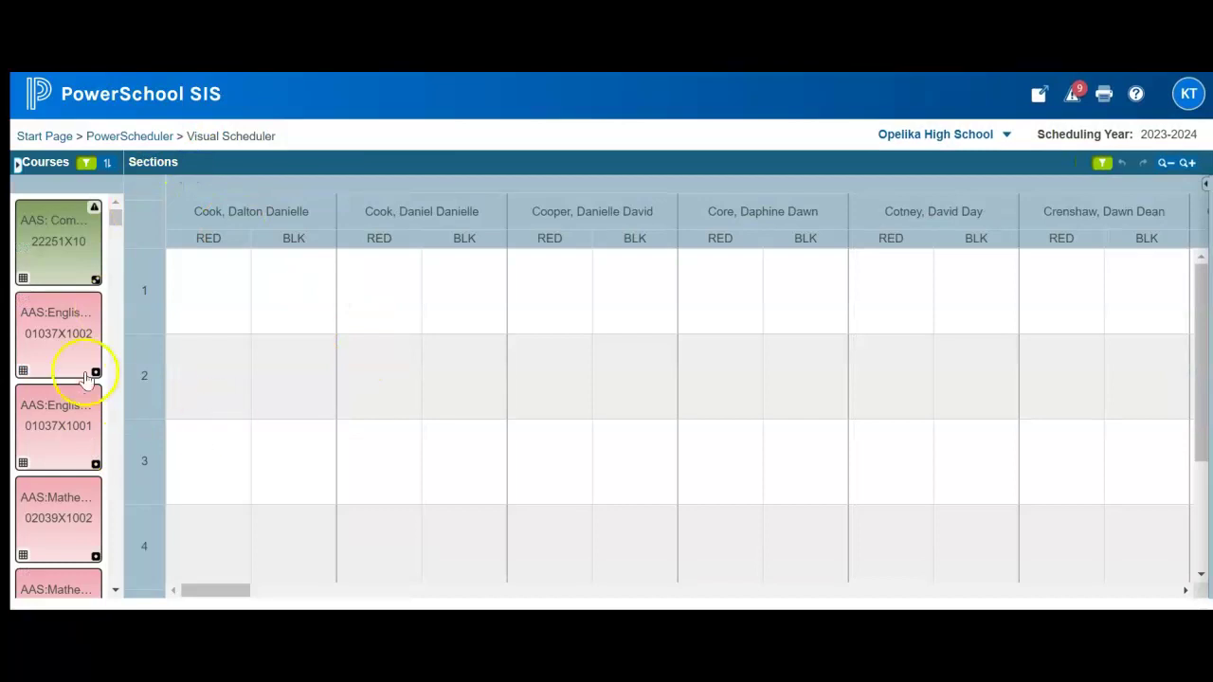
pyautogui.moveTo(57, 248); pyautogui.dragTo(301, 297)
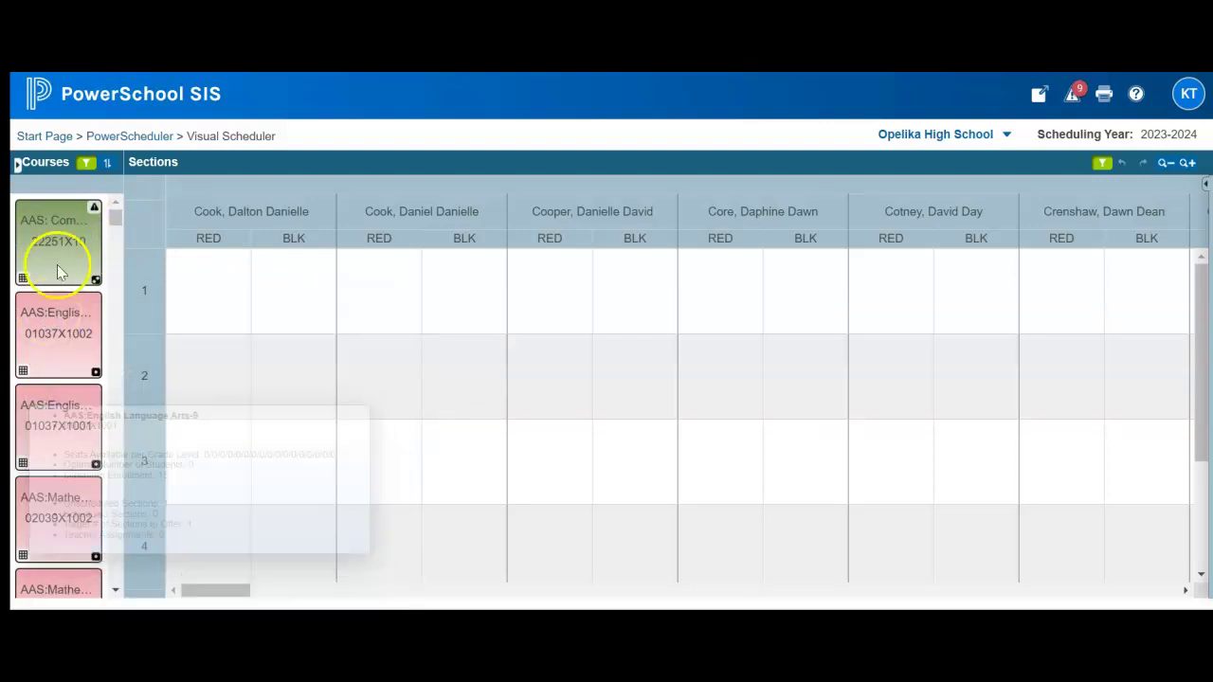
# - Leave the Visual Scheduler and reopen the active 2023-2024 course catalog to review its instructions and selected courses
pyautogui.click(146, 137)
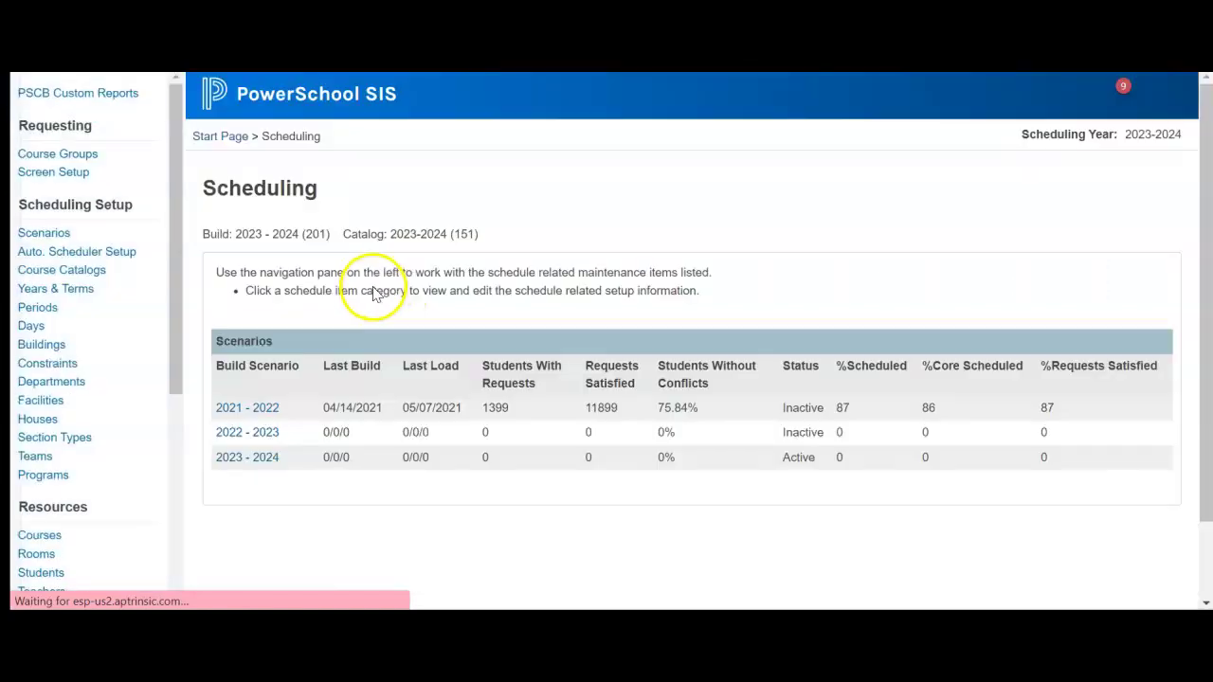
pyautogui.click(69, 275)
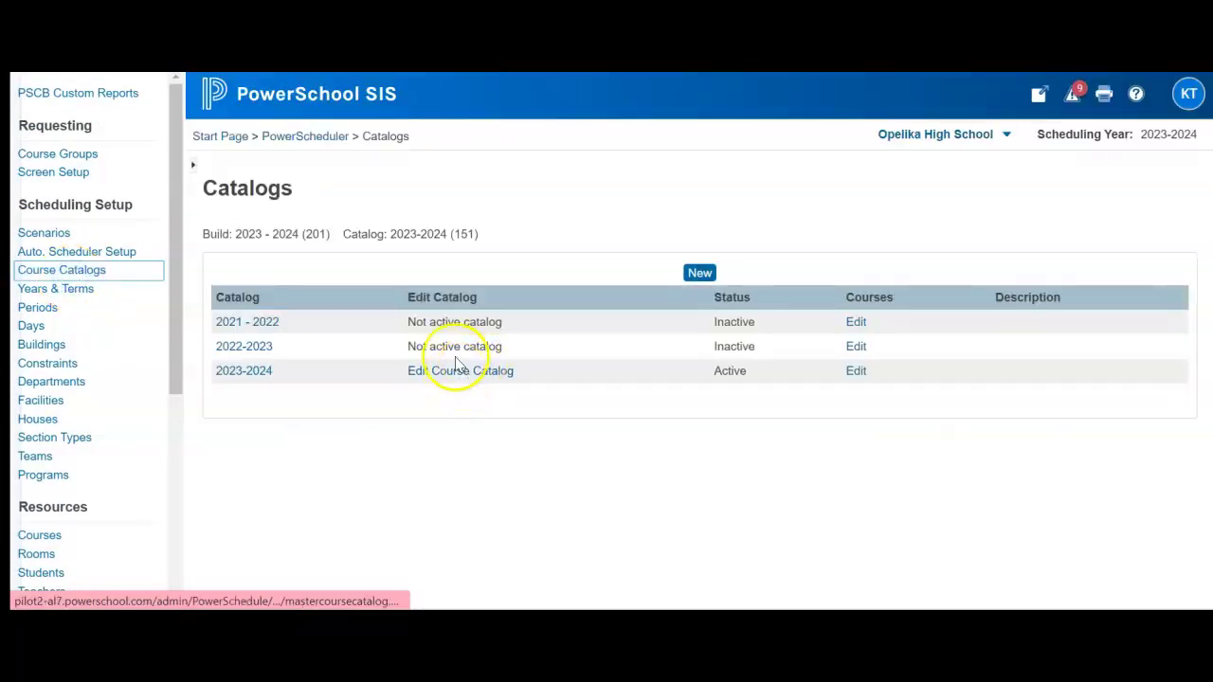
pyautogui.click(424, 373)
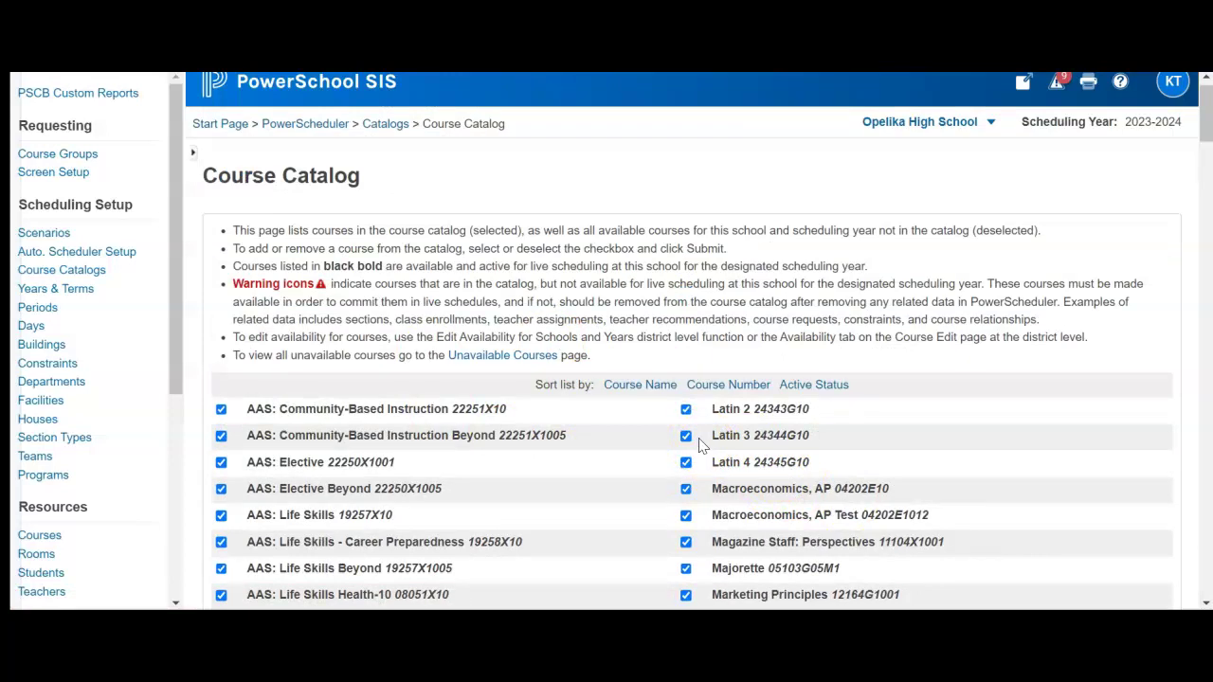
pyautogui.scroll(-1, 569, 440)
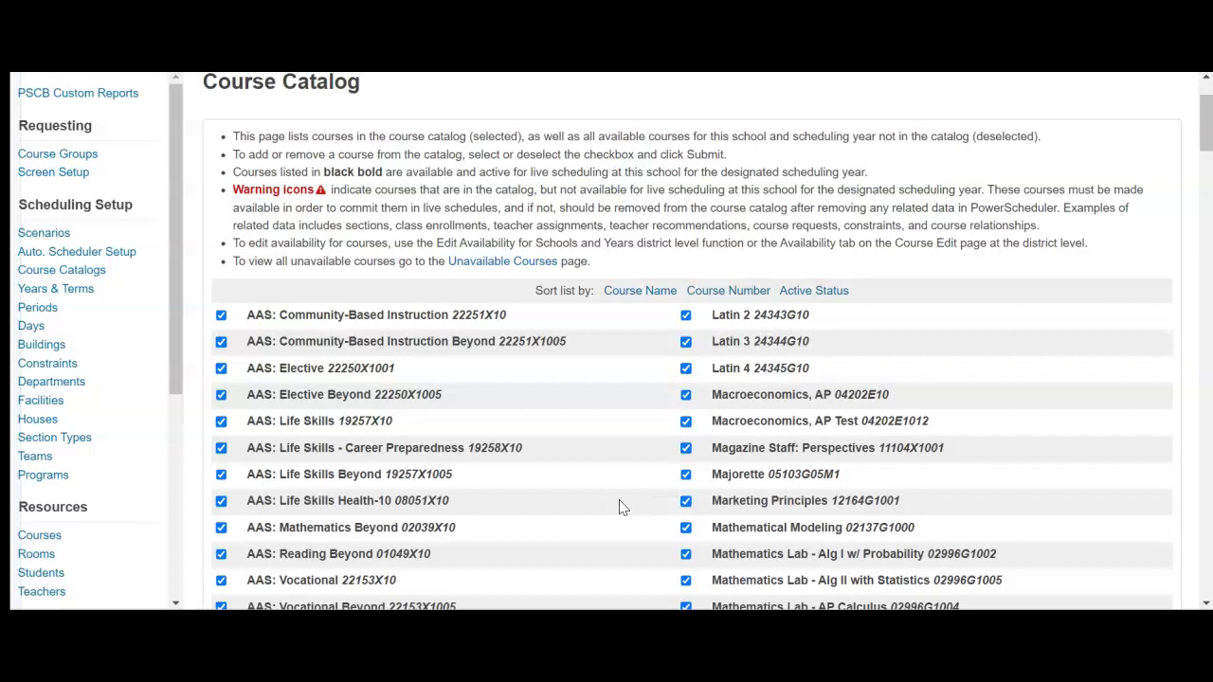
pyautogui.scroll(2, 621, 507)
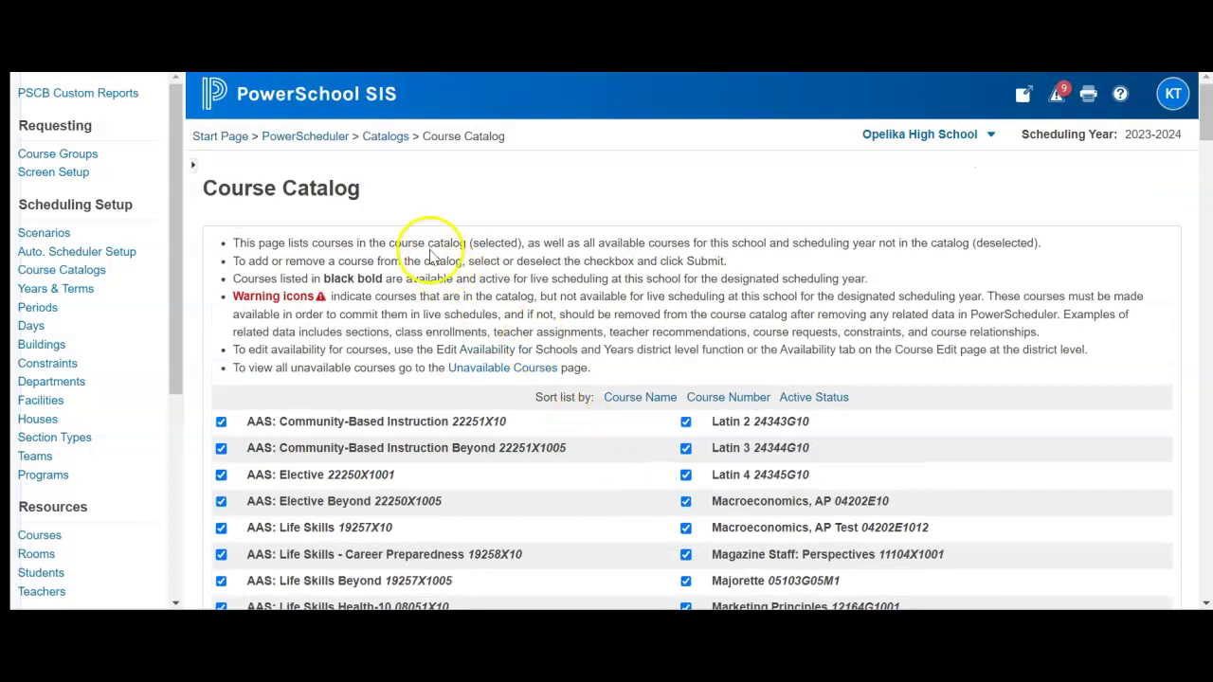